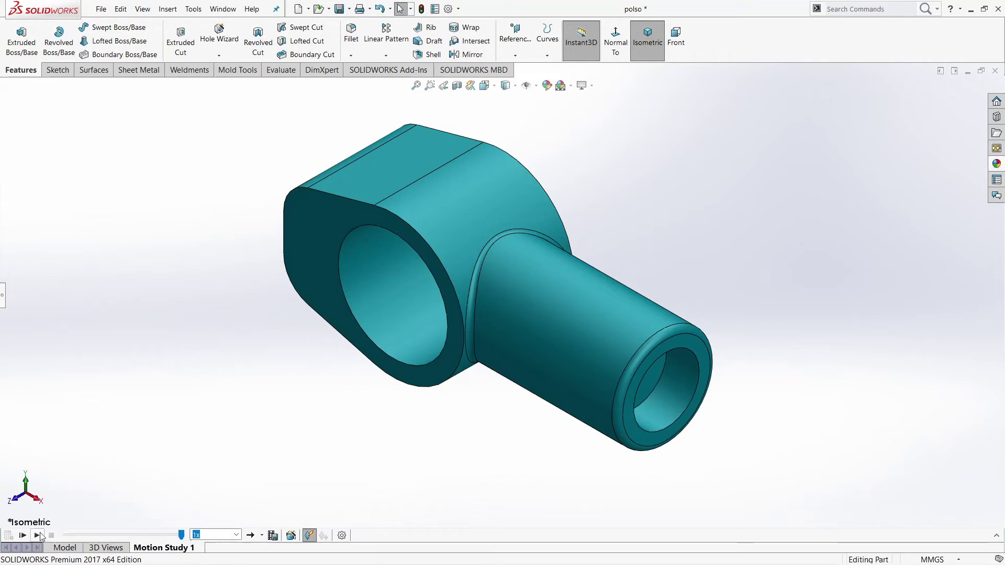
- Play Motion Study 1 on the finished polso part, then select Front Plane in a new part
left_click(35, 536)
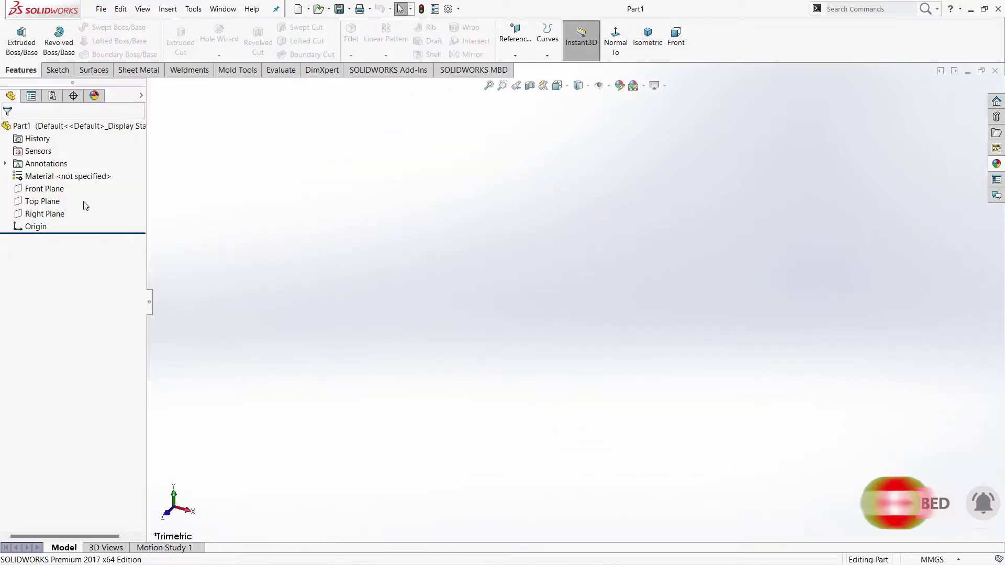
left_click(45, 189)
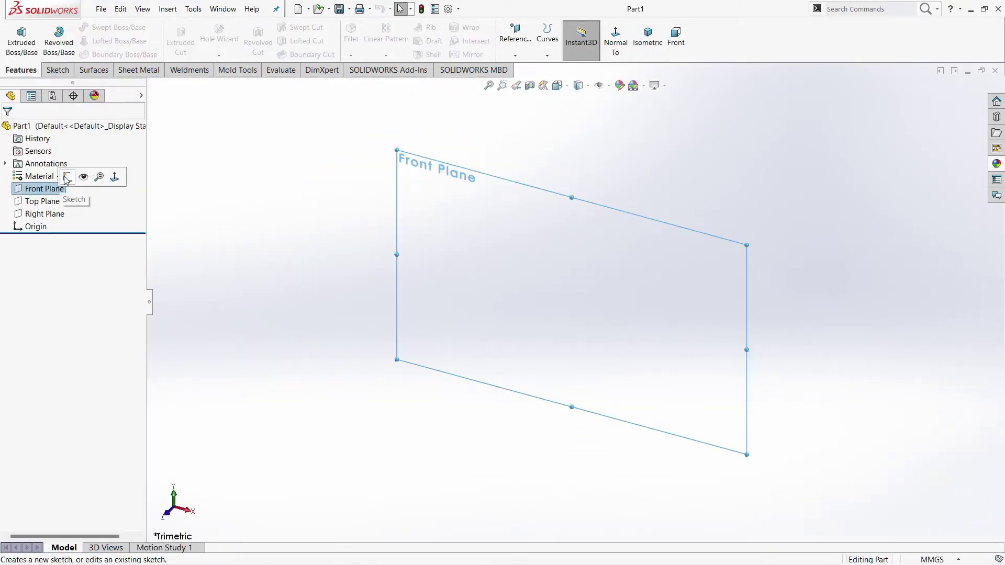
- Sketch two concentric circles centred on the origin of the Front Plane
left_click(119, 26)
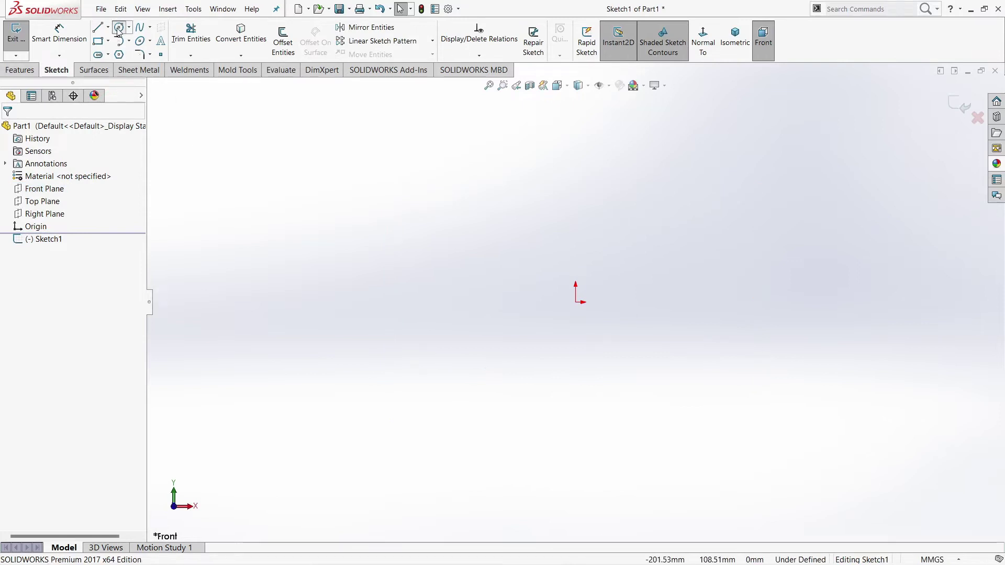
left_click(575, 302)
left_click(618, 350)
left_click(576, 303)
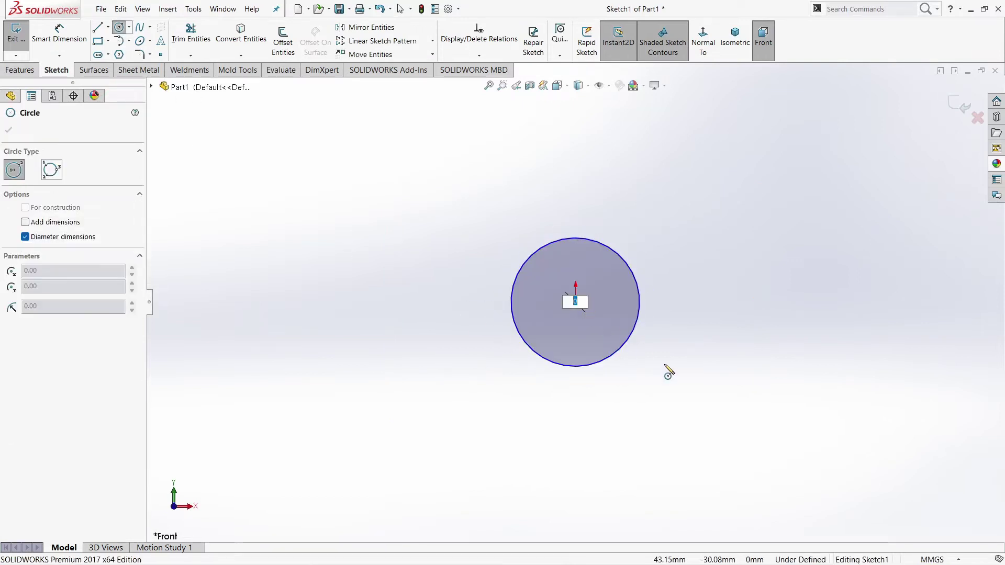
key("Escape")
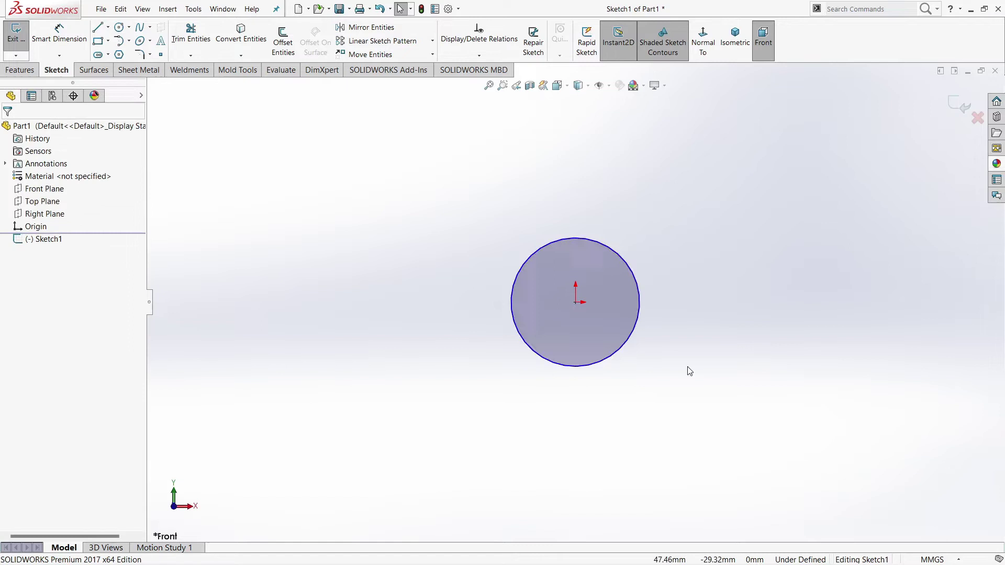
key("Return")
left_click(576, 302)
left_click(668, 352)
key("Escape")
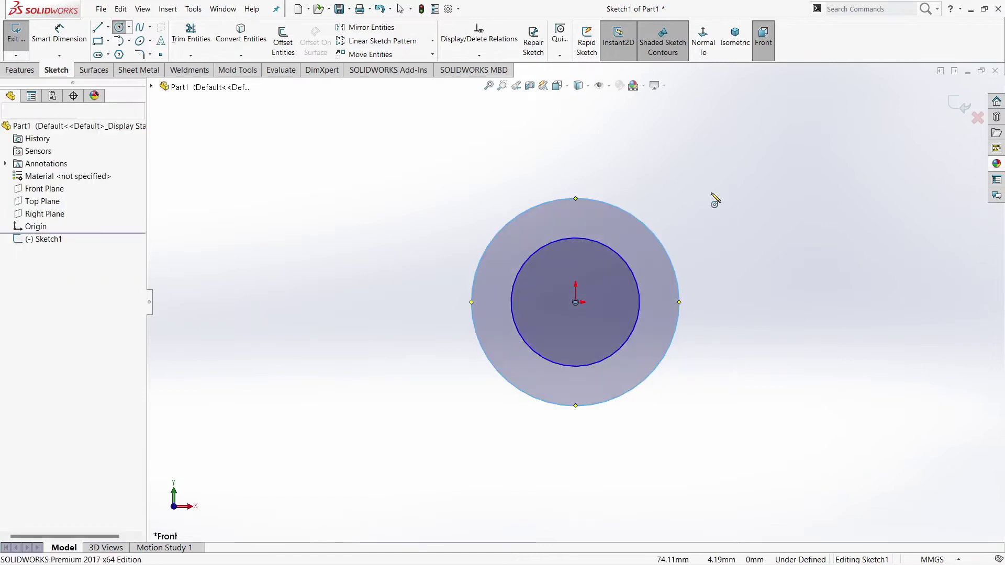
- Dimension the outer circle to Ø130 and the inner circle to Ø100
key("d")
left_click(681, 283)
left_click(792, 319)
type("130")
key("Return")
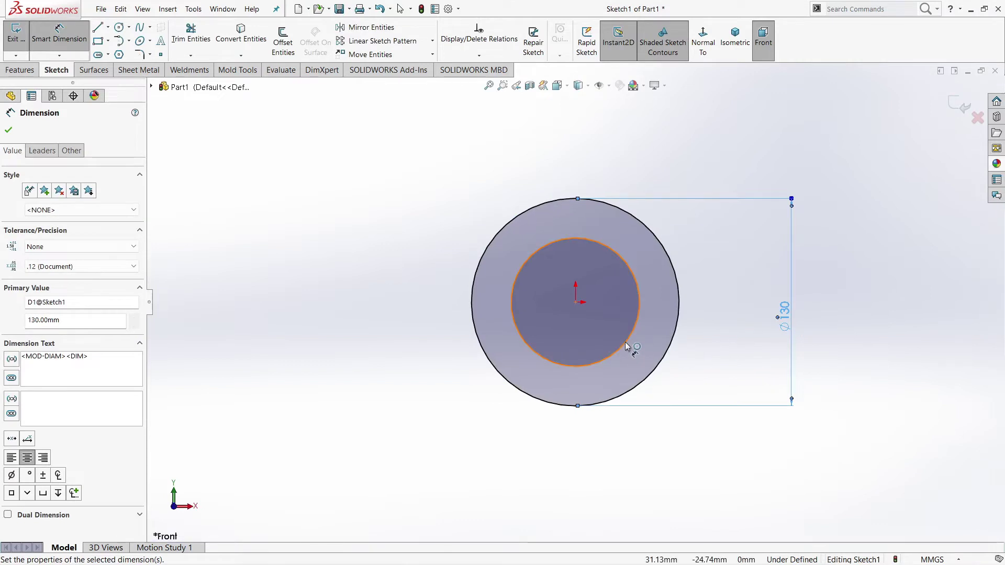
left_click(636, 345)
left_click(746, 330)
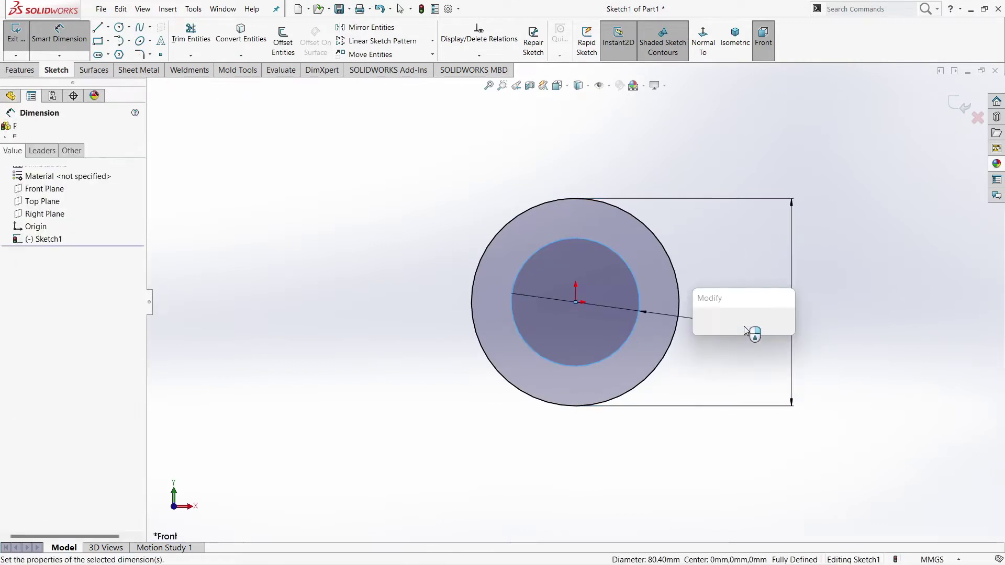
type("100")
key("Return")
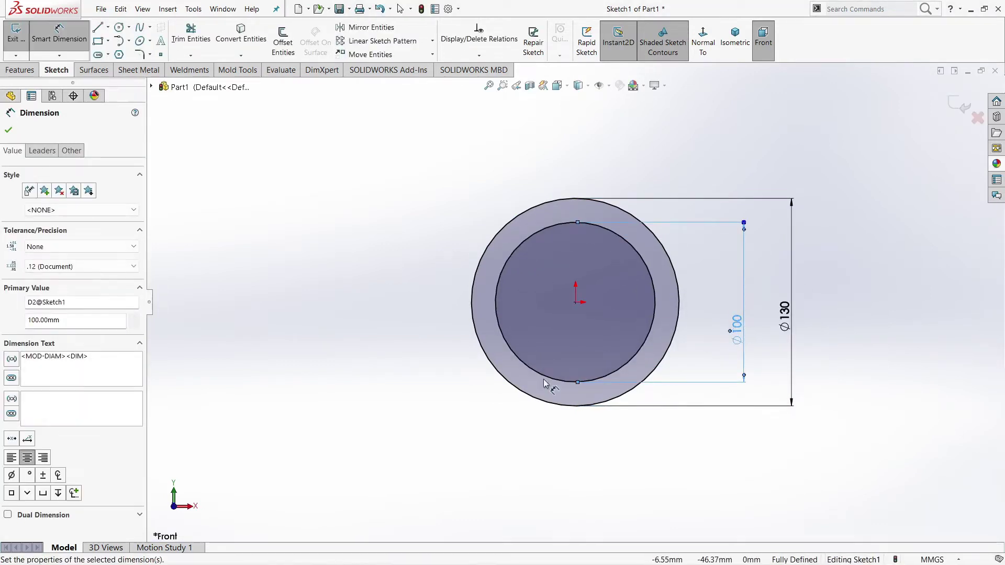
left_click(426, 381)
key("l")
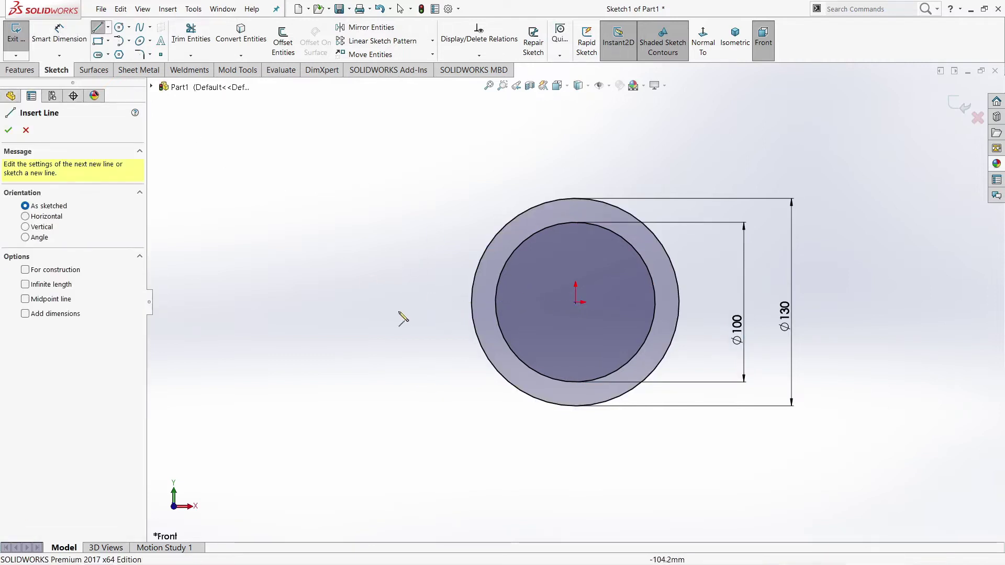
- Draw a vertical line left of the circles and a horizontal centreline from the origin
left_click_drag(344, 273, 344, 331)
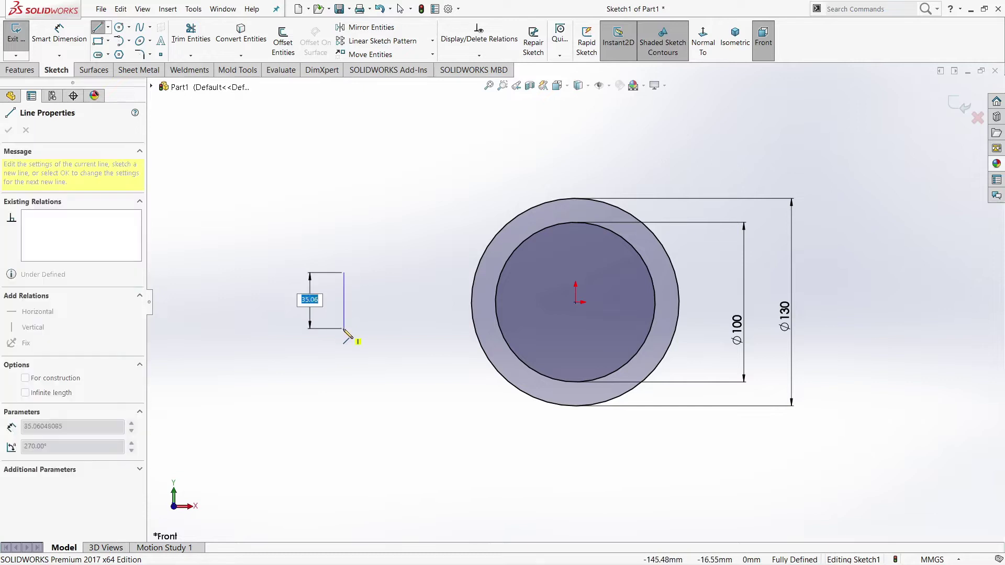
key("Escape")
left_click(108, 26)
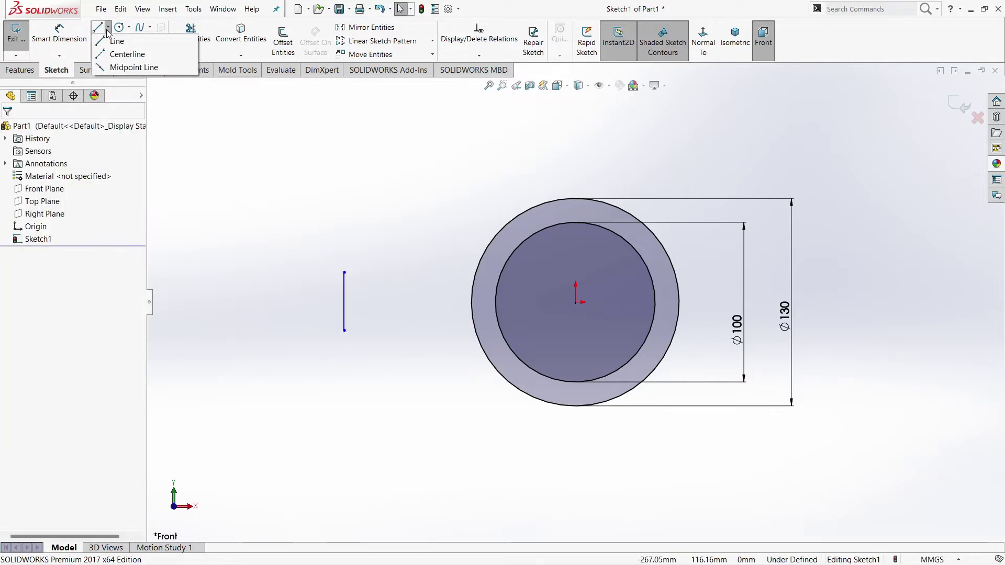
left_click(117, 44)
left_click(576, 303)
left_click(312, 302)
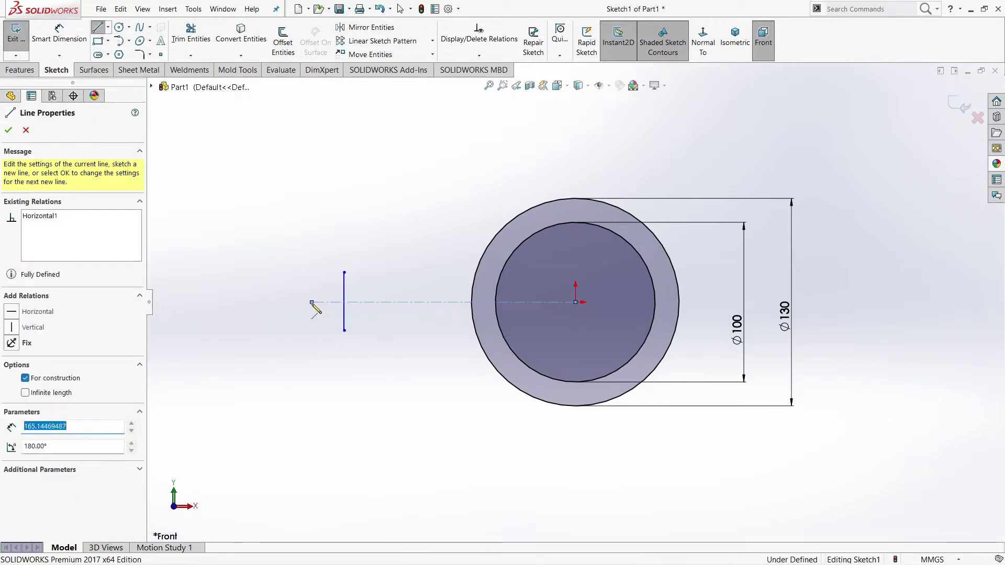
left_click(370, 317)
key("Escape")
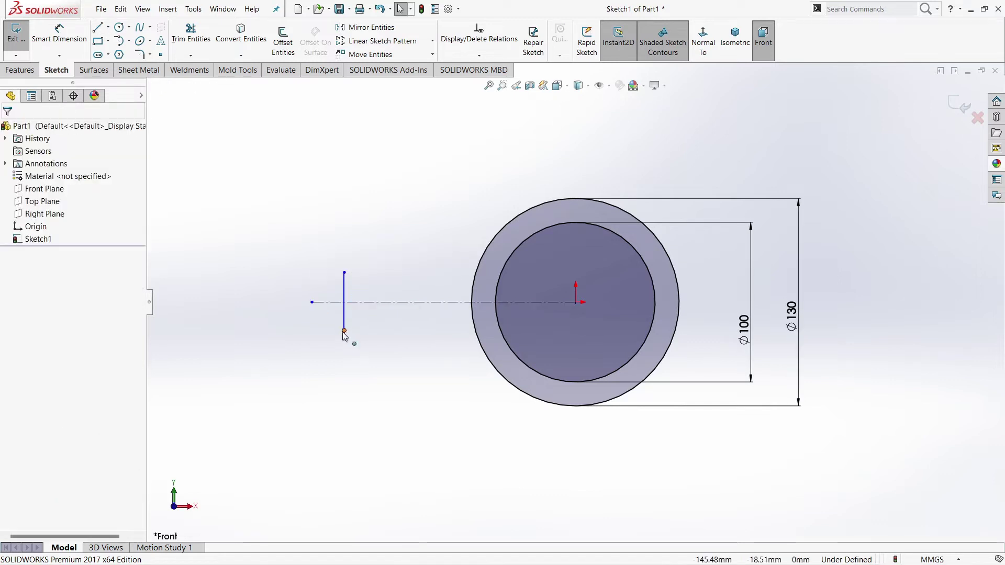
- Make the vertical line's endpoints symmetric about the centreline and lengthen it
left_click(344, 331)
left_click(344, 272, "ctrl")
left_click(444, 302, "ctrl")
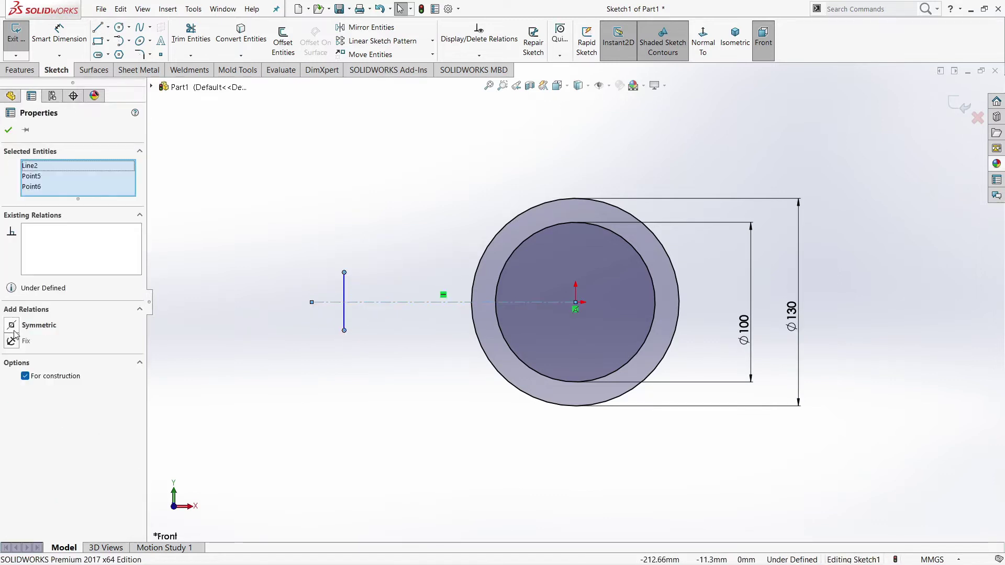
left_click(219, 340)
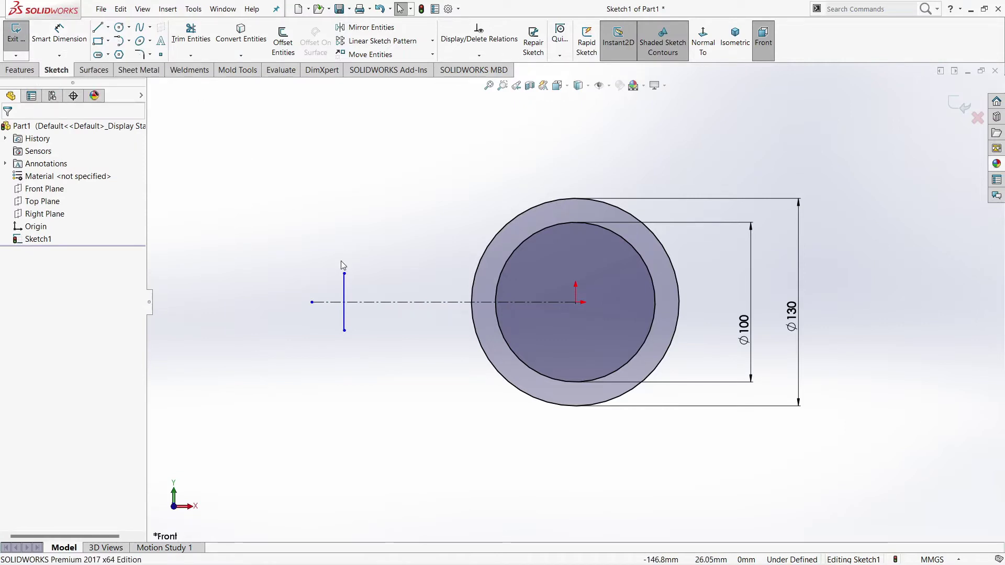
left_click_drag(345, 272, 344, 246)
- Draw a slanted line from the vertical line's top to the outer circle and mirror it about the centreline
key("l")
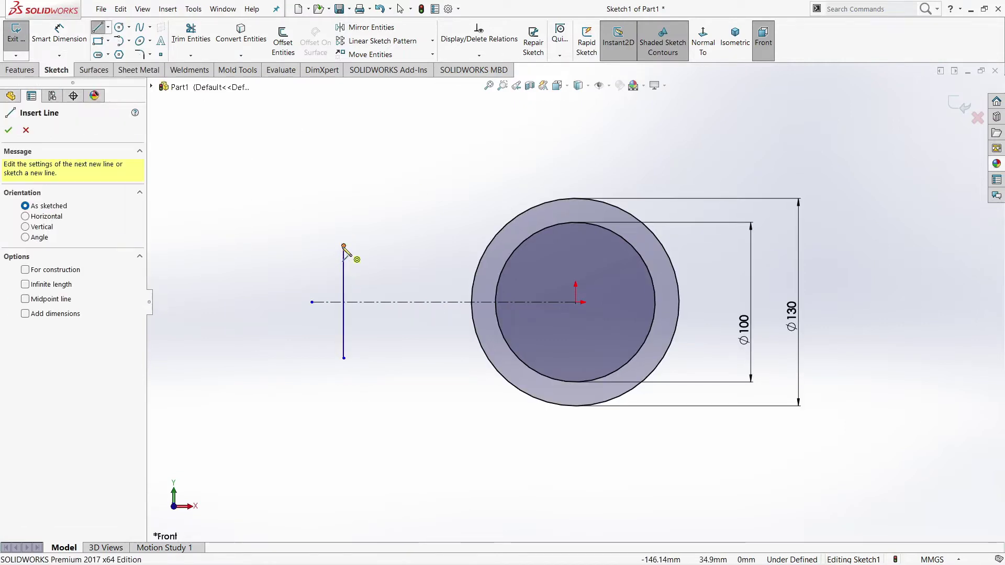
left_click(344, 246)
left_click(554, 201)
key("Escape")
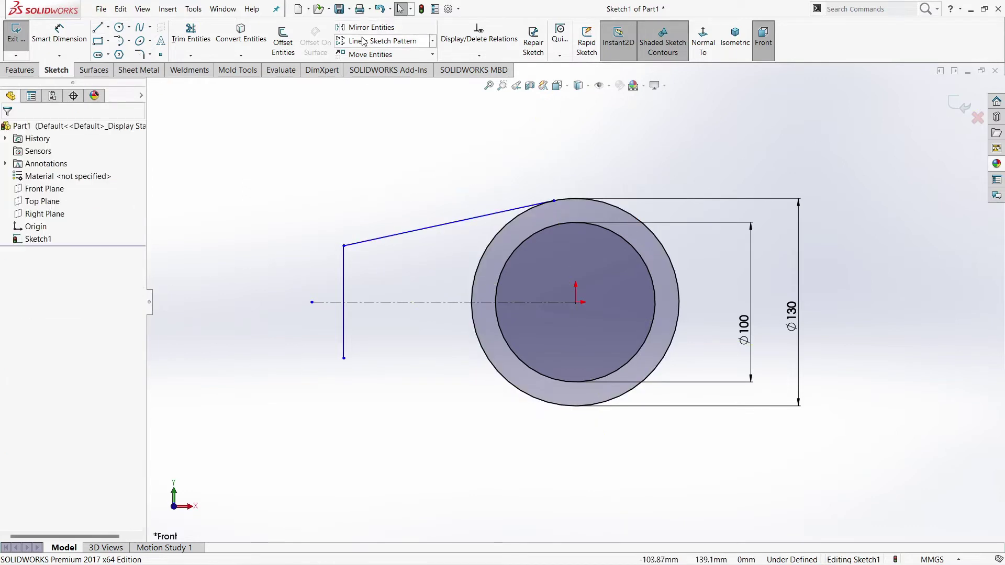
left_click(367, 28)
left_click(419, 219)
left_click(359, 303)
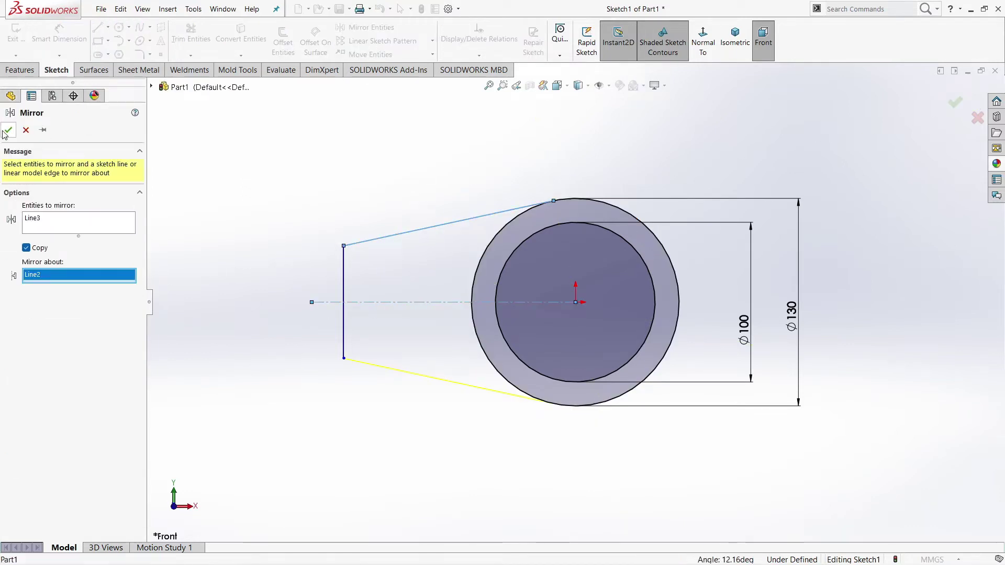
key("Return")
- Dimension the vertical line 100 mm from the circle centre
scroll(579, 302, "up", 2)
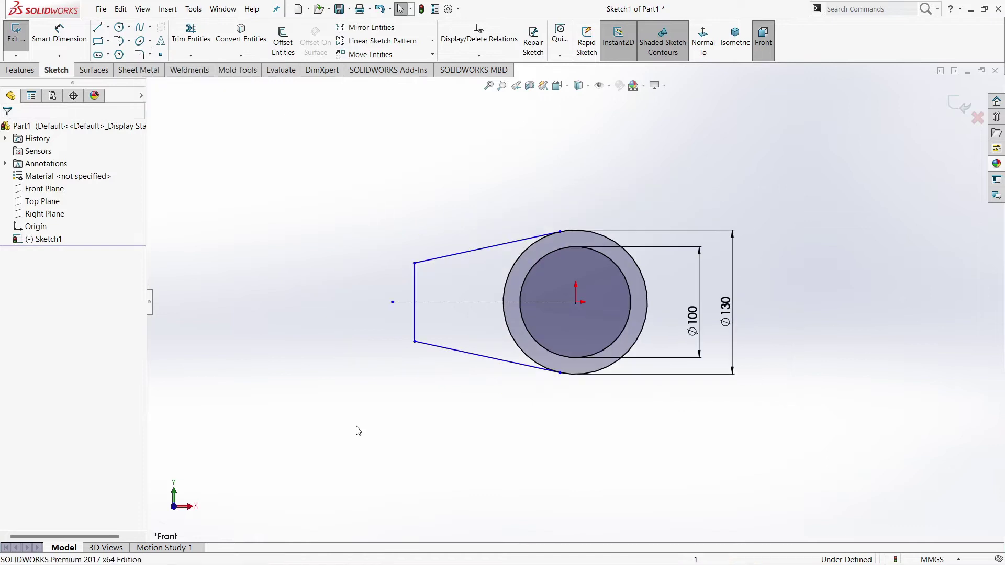
left_click(59, 33)
left_click(415, 314)
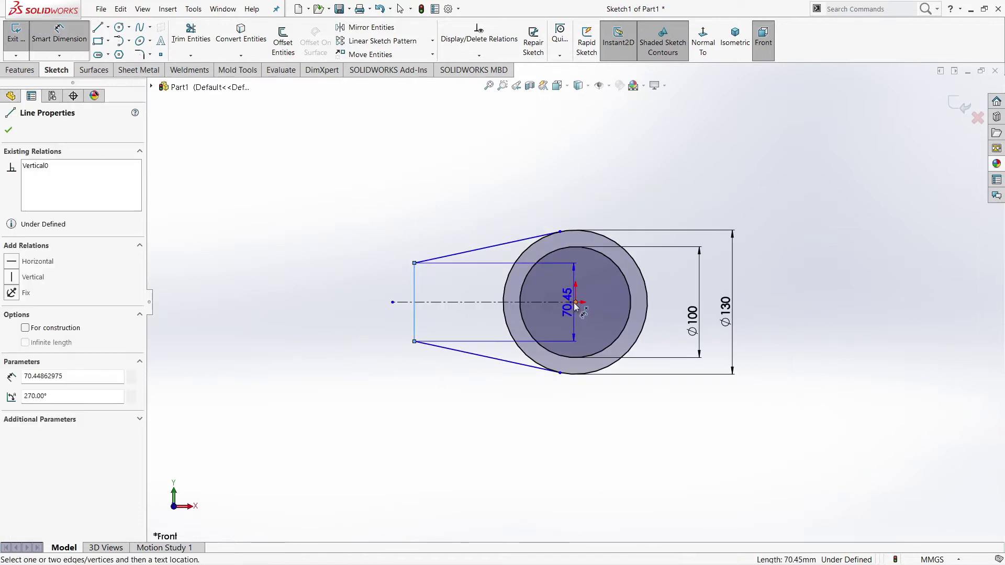
left_click(576, 304)
left_click(518, 445)
type("100")
key("Return")
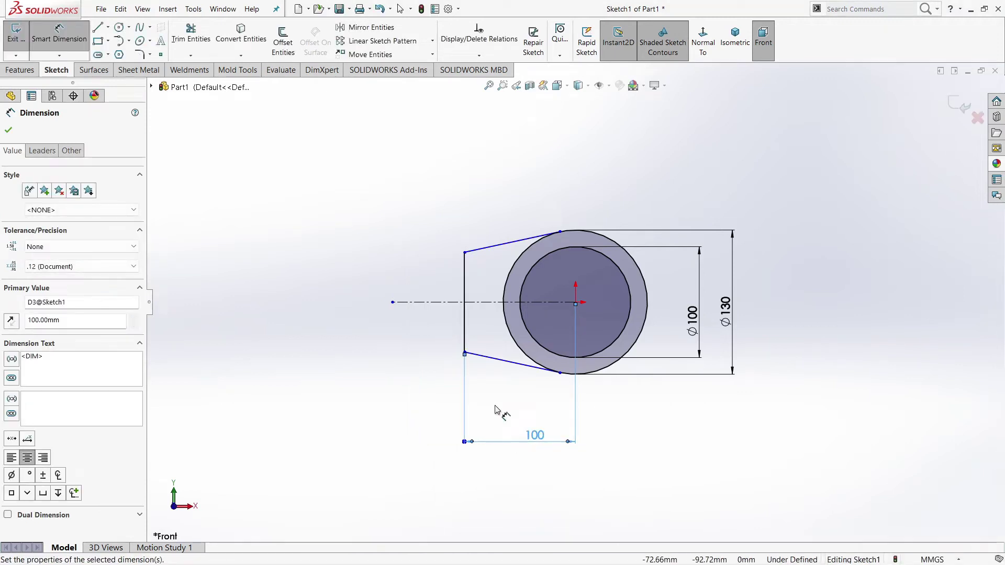
key("Escape")
scroll(495, 338, "down", 2)
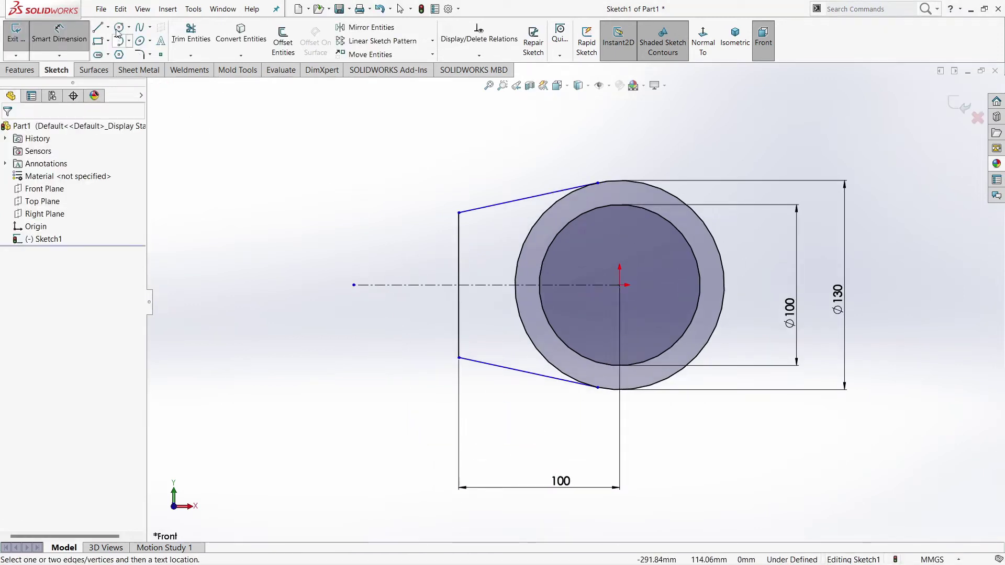
- Round both left corners of the profile with R30 sketch fillets
left_click(139, 56)
left_click(461, 214)
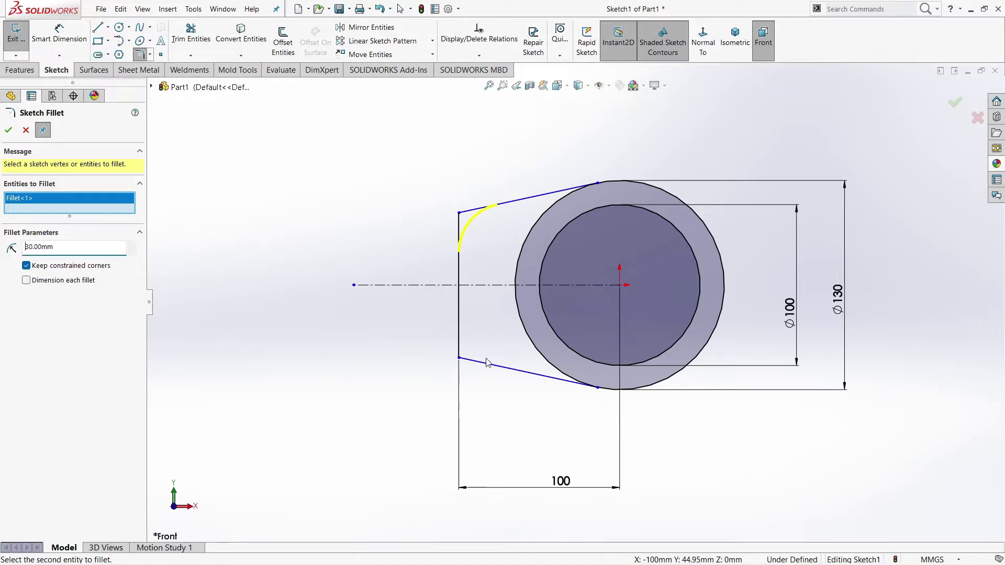
left_click(460, 359)
left_click(8, 130)
key("z")
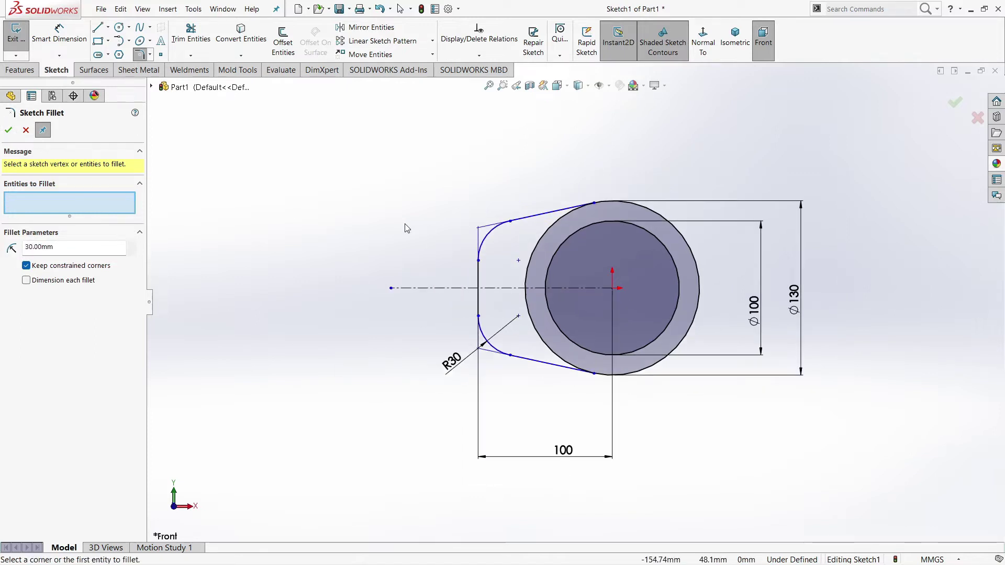
- Trim away the outer circle's left arc inside the profile
key("t")
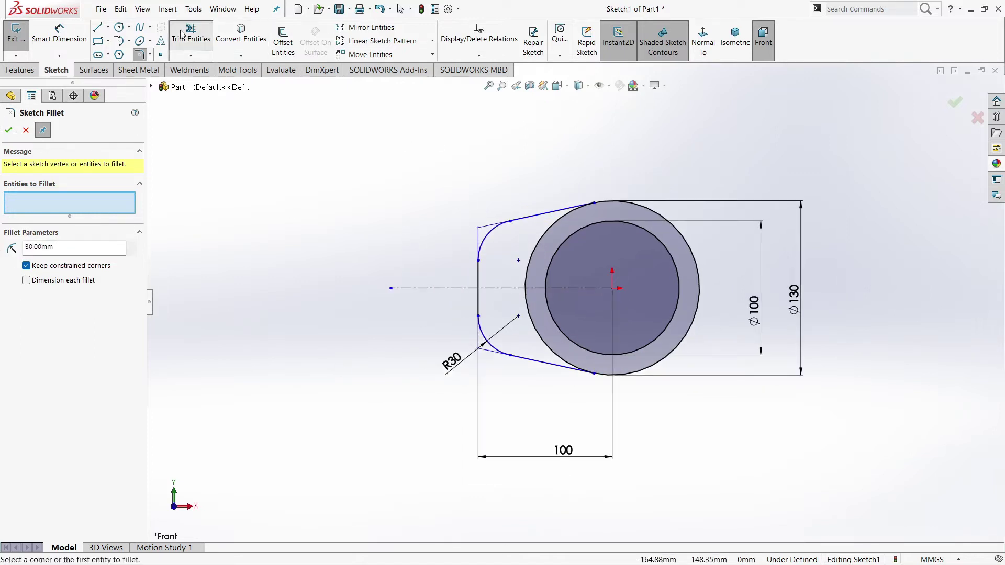
left_click_drag(530, 245, 538, 255)
left_click_drag(531, 329, 409, 345)
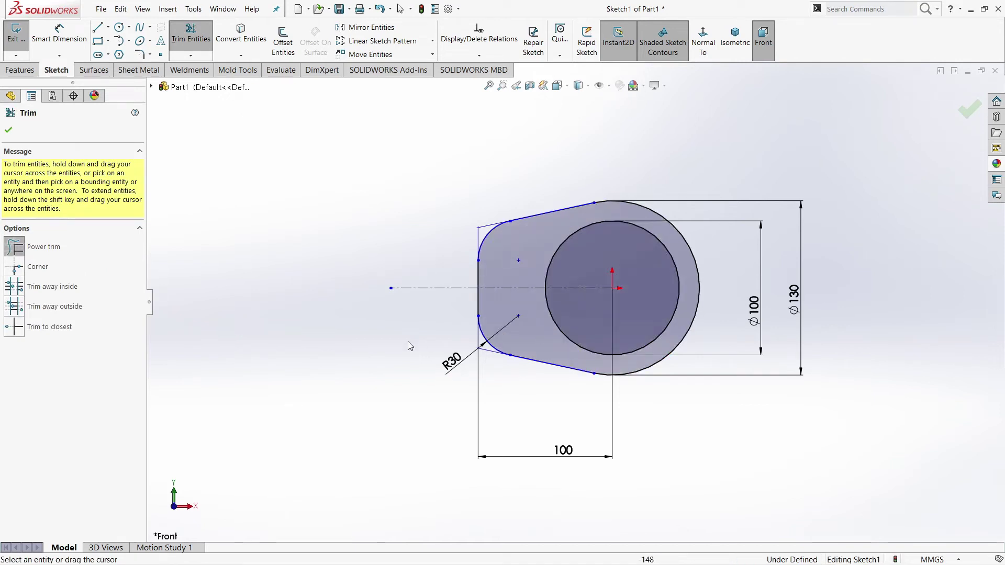
- Dimension the bottom tangent point 17.17 mm from the origin, then view the sketch from the front
key("d")
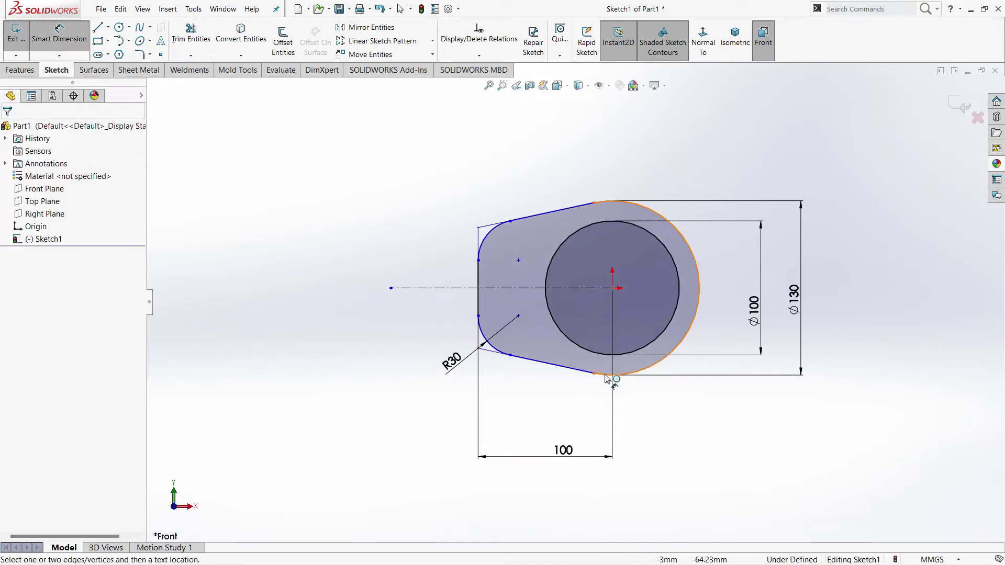
left_click(594, 373)
left_click(612, 289)
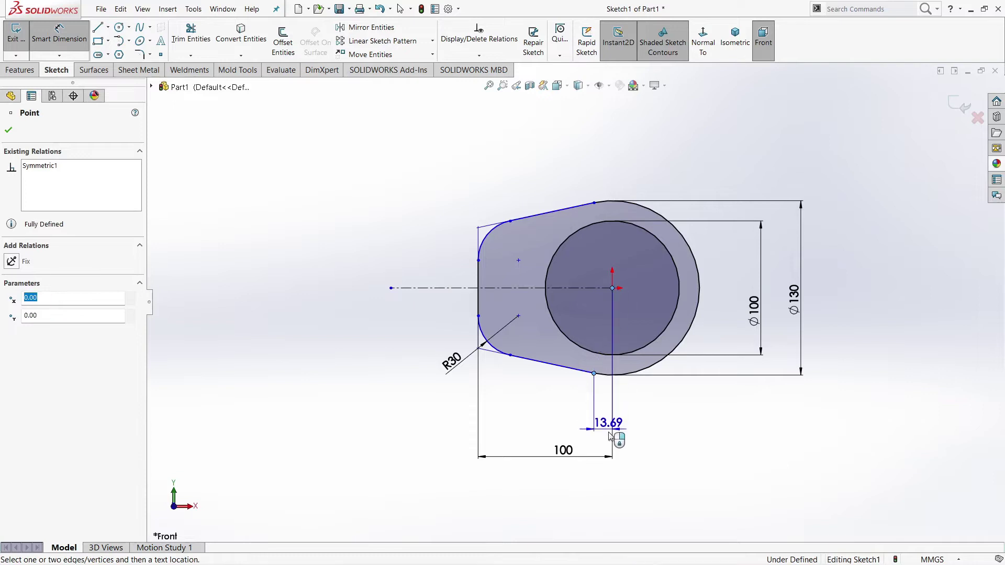
left_click(609, 435)
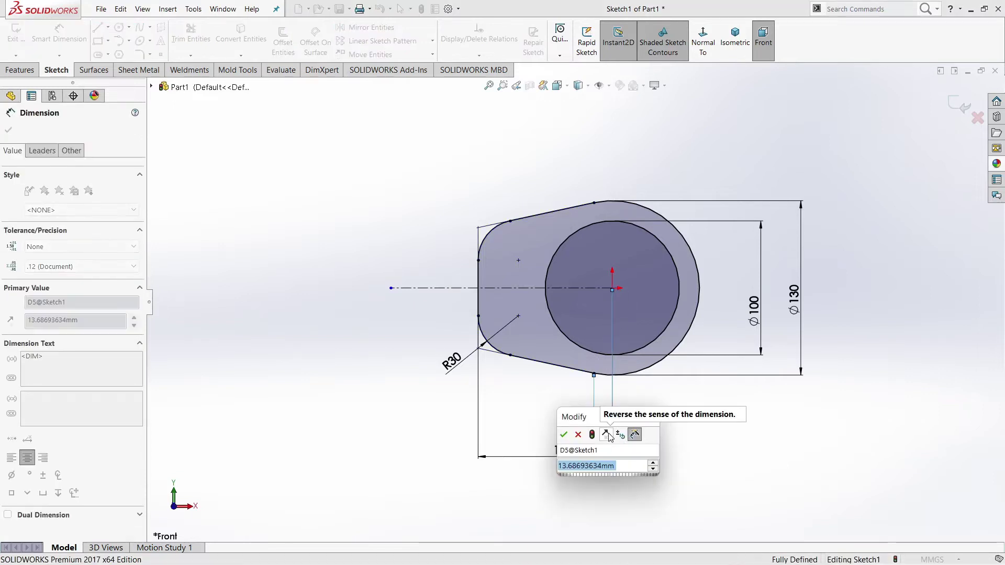
type("17.17")
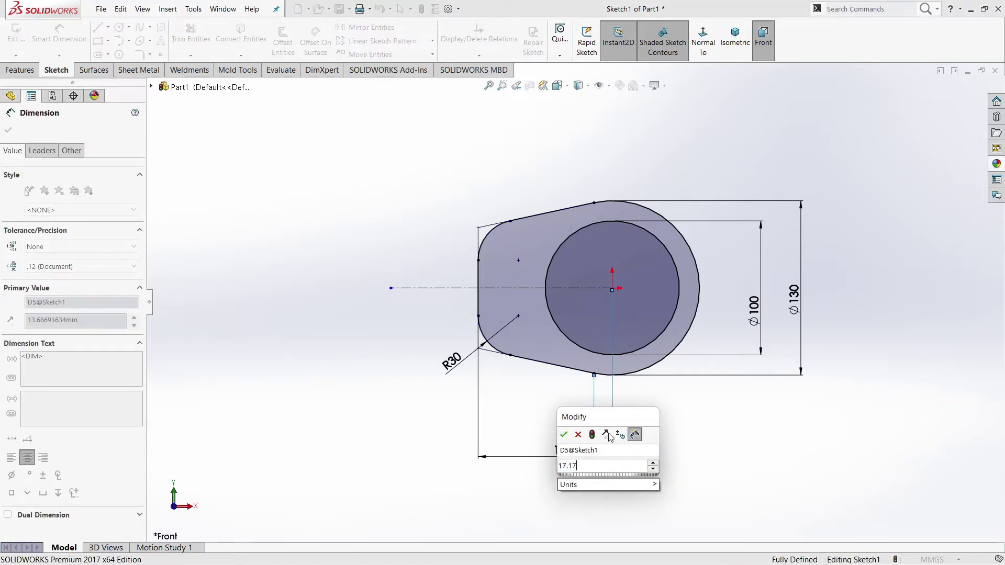
key("Return")
key("Escape")
key("z")
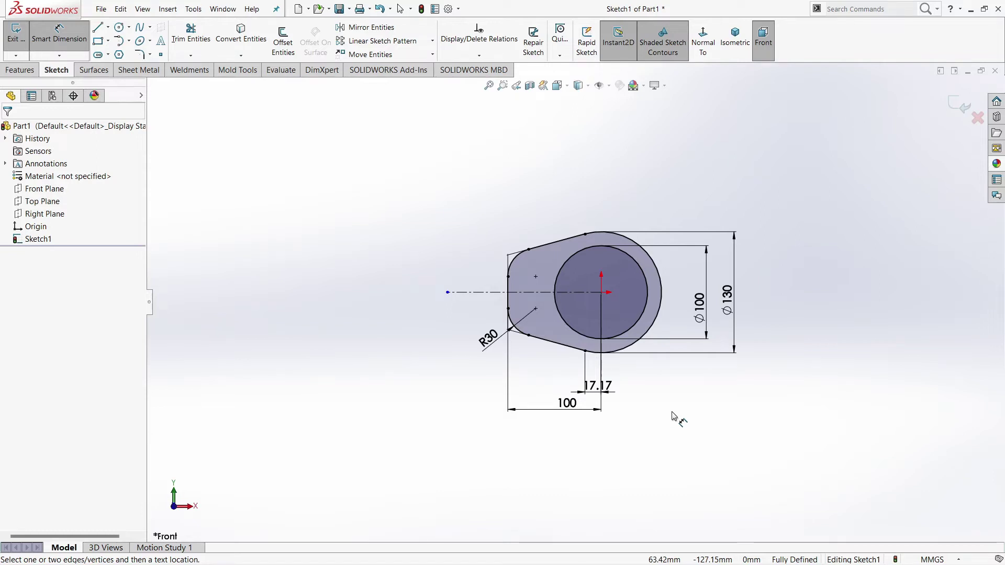
left_click(703, 45)
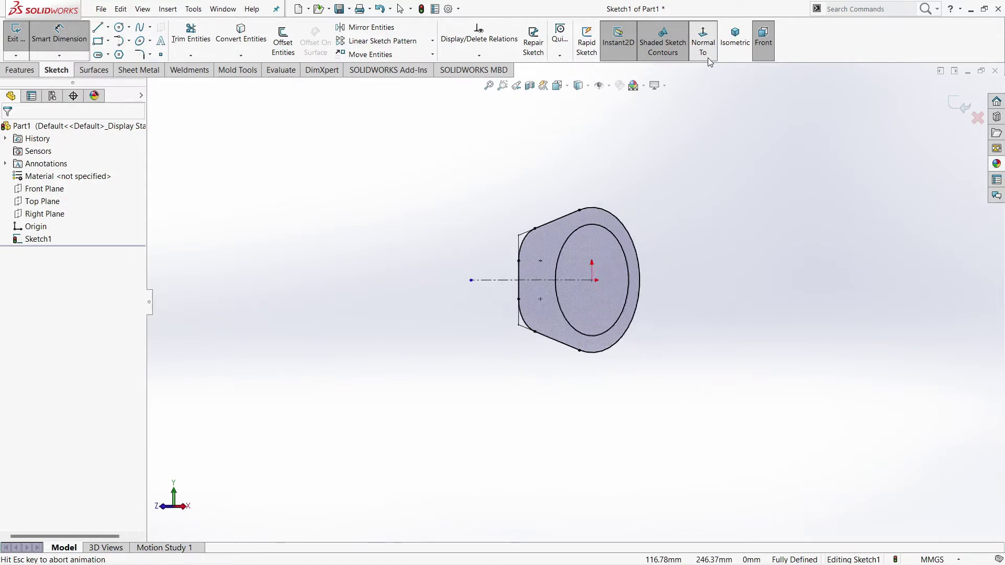
left_click(704, 48)
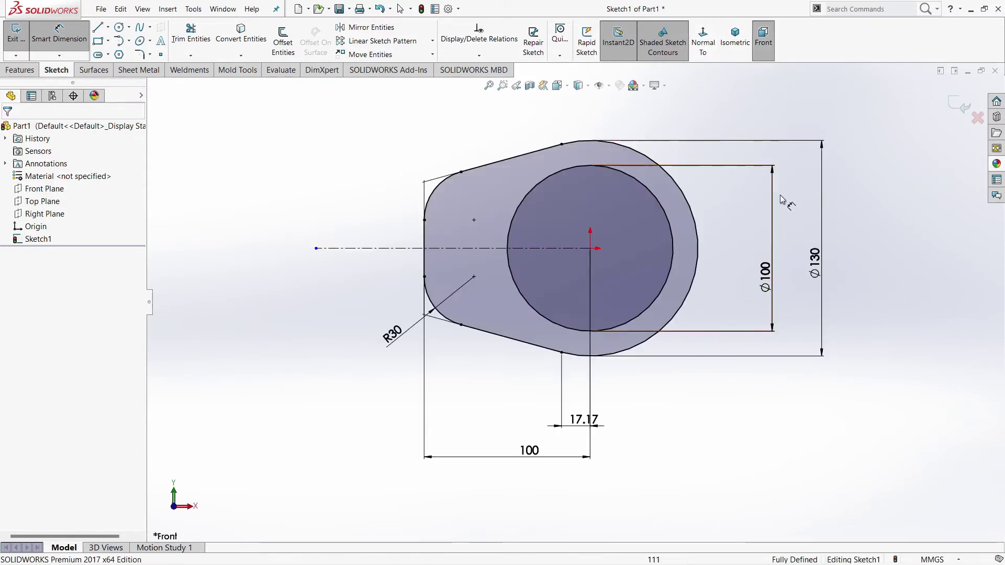
key("Escape")
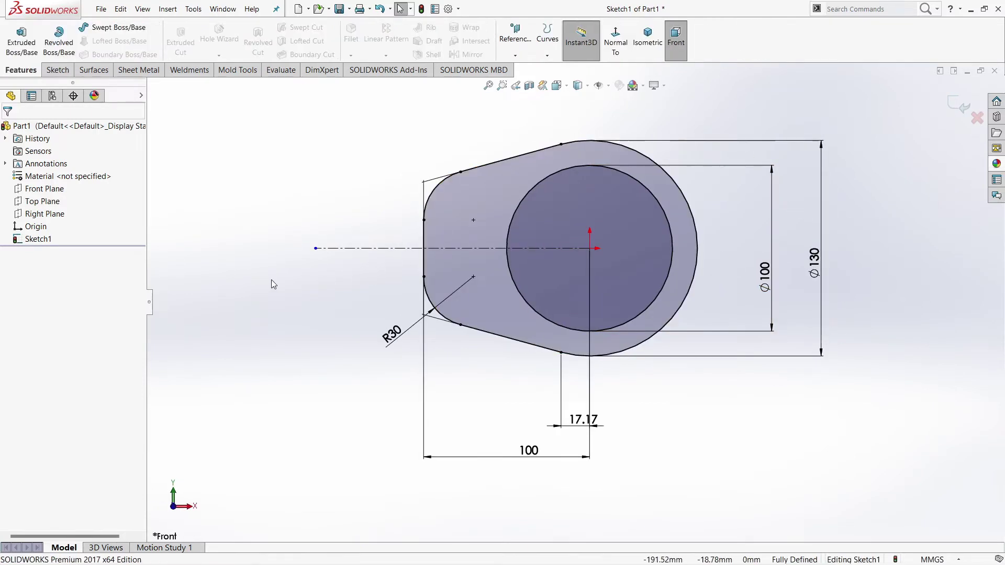
- Extrude the eye-plate profile Mid Plane to a 100 mm depth, creating Boss-Extrude1
left_click(22, 47)
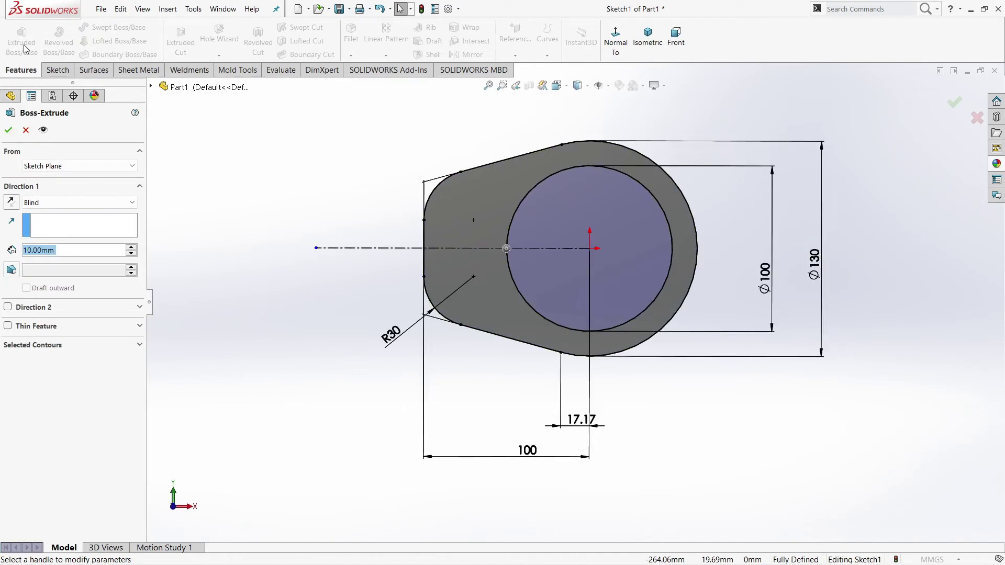
left_click(73, 203)
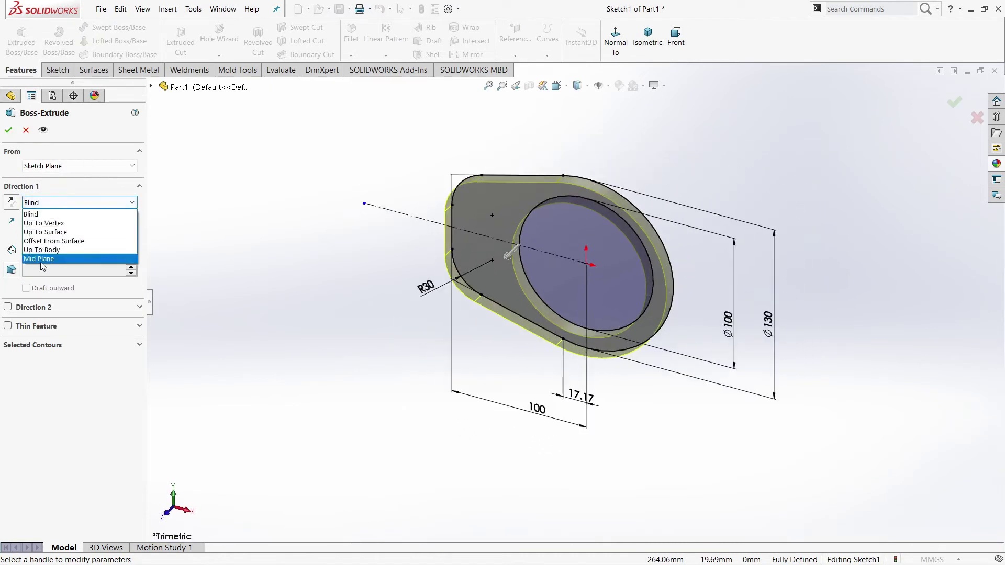
left_click(50, 263)
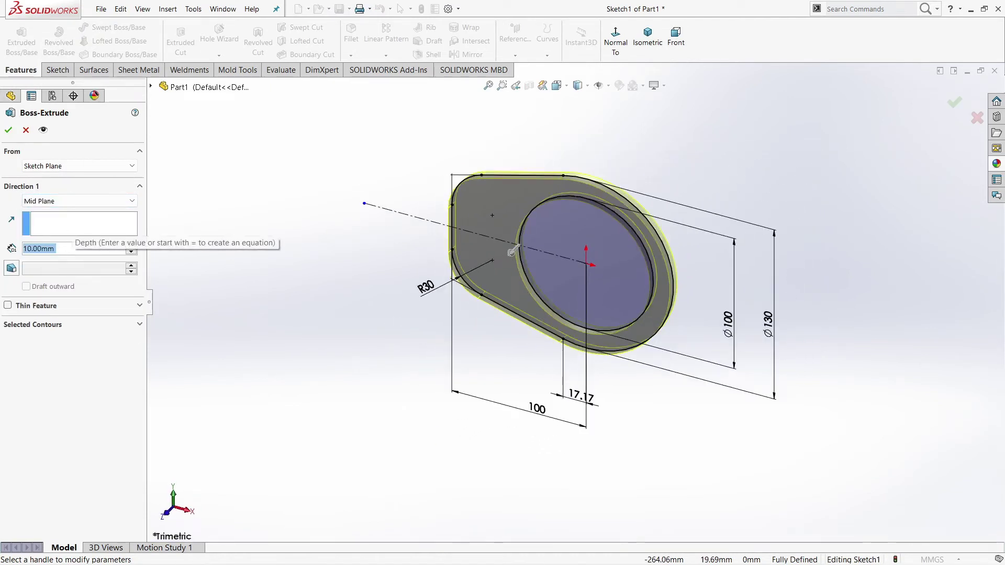
type("100")
key("Return")
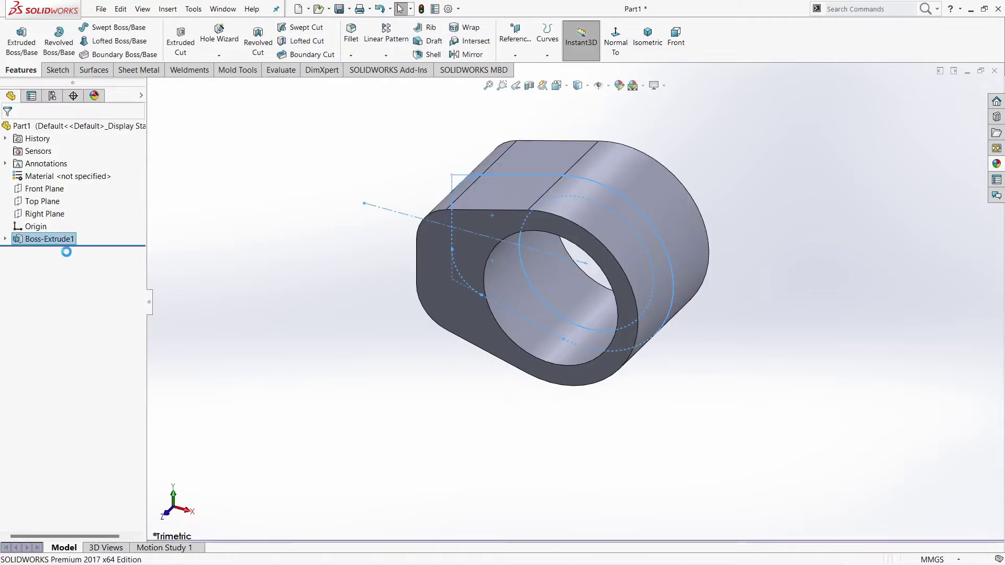
- Start a new Front Plane sketch with a horizontal centerline running right from the origin
left_click(44, 190)
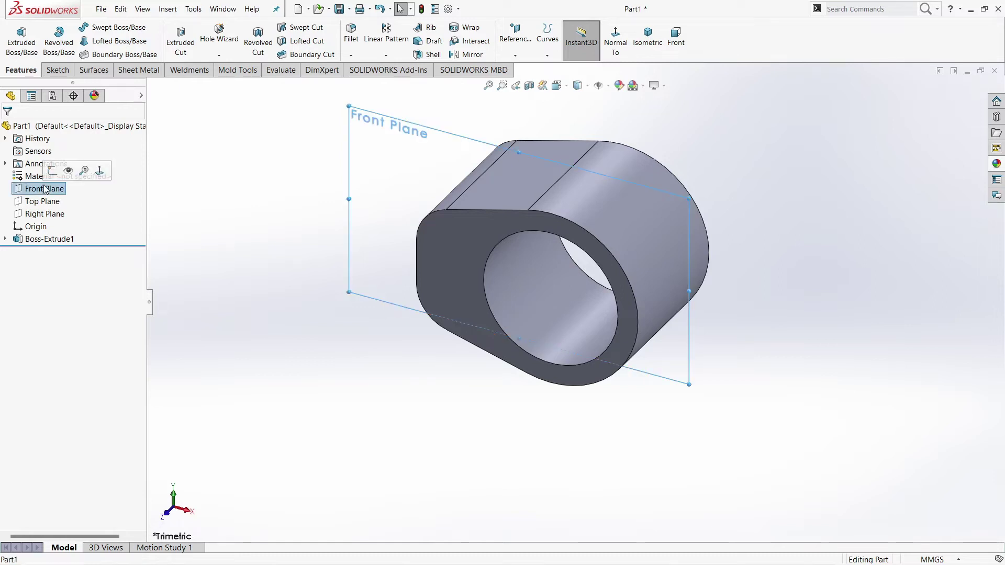
left_click(52, 172)
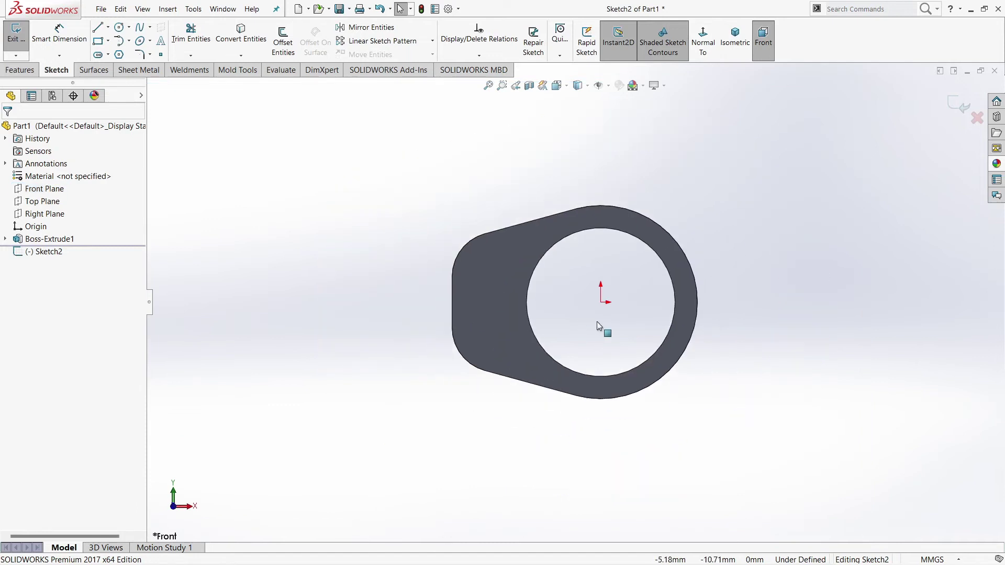
left_click(108, 28)
left_click(123, 49)
left_click(565, 301)
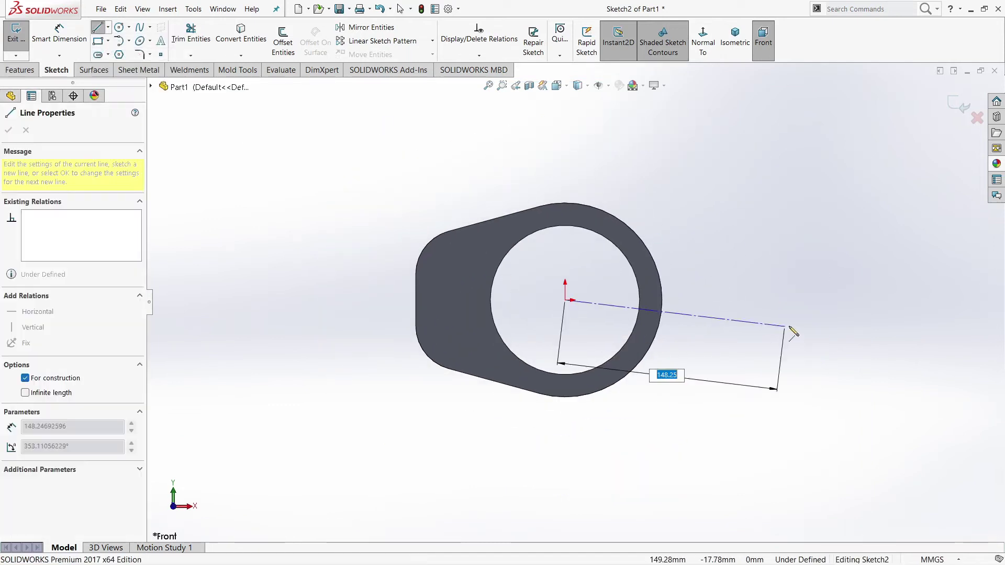
left_click(949, 300)
right_click(885, 409)
middle_click_drag(910, 356, 726, 351, "ctrl")
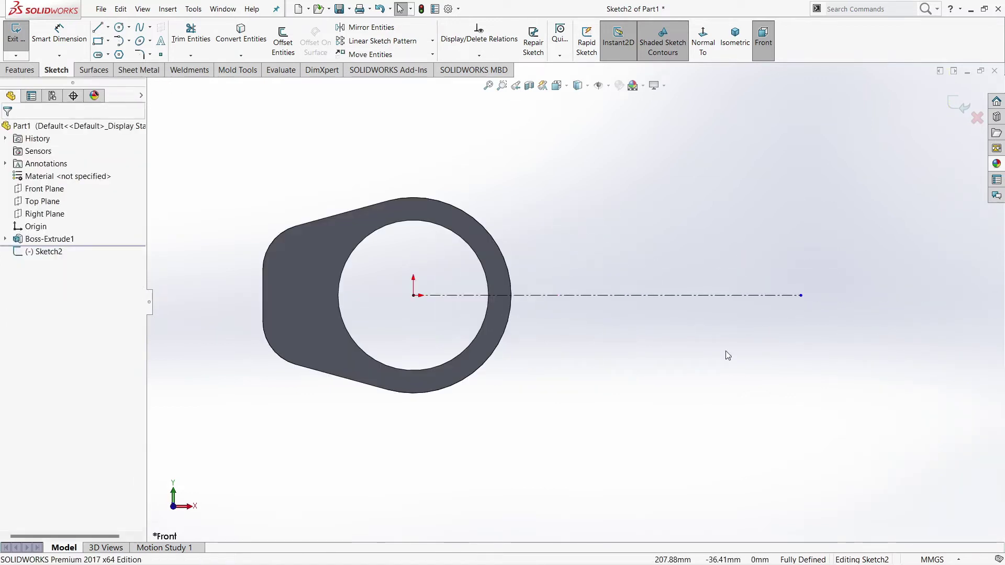
- Draw a closed stepped line profile sitting on the centerline to the right of the plate
left_click(97, 27)
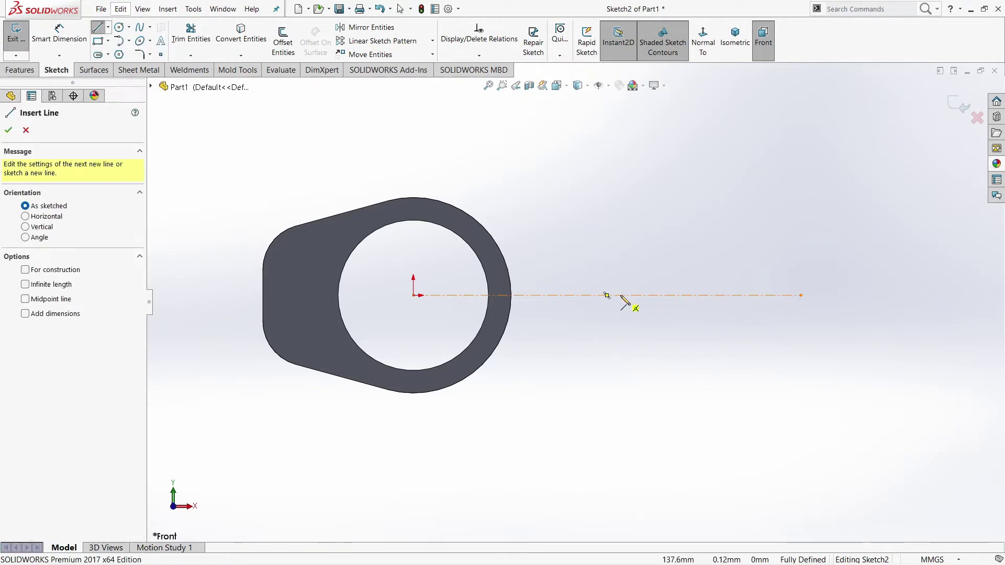
left_click(621, 296)
left_click(621, 219)
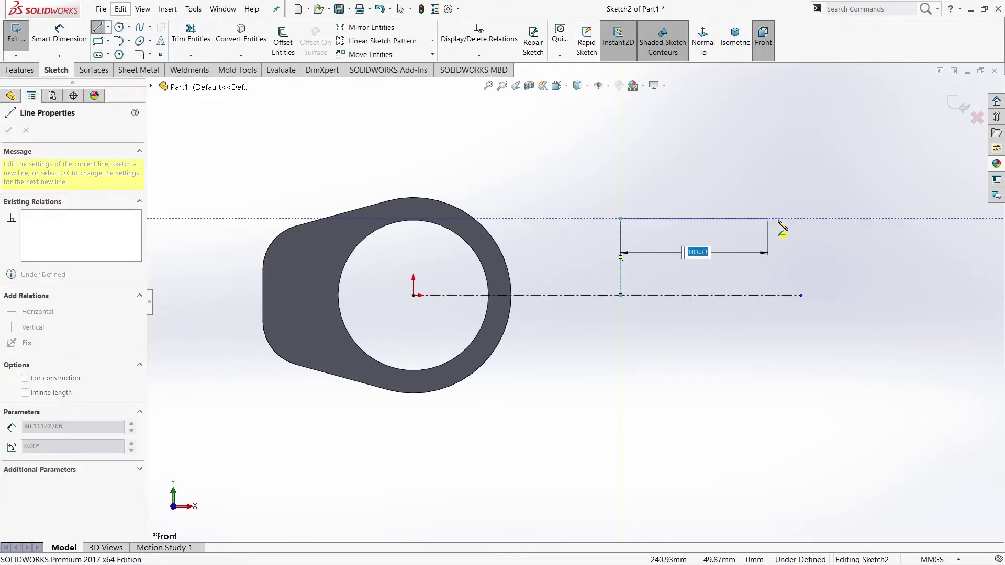
left_click(801, 219)
left_click(801, 236)
left_click(745, 236)
left_click(745, 295)
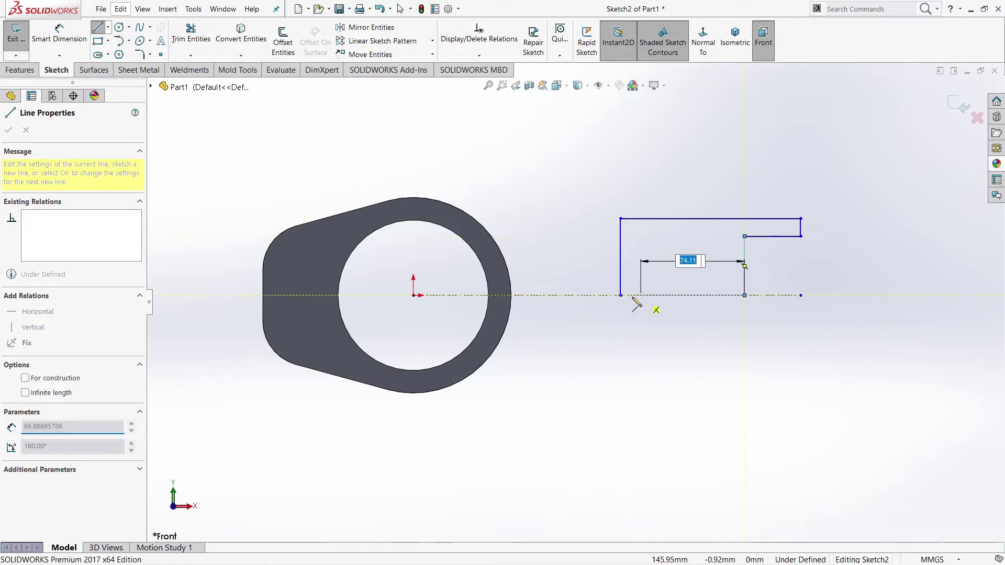
left_click(651, 297)
key("Escape")
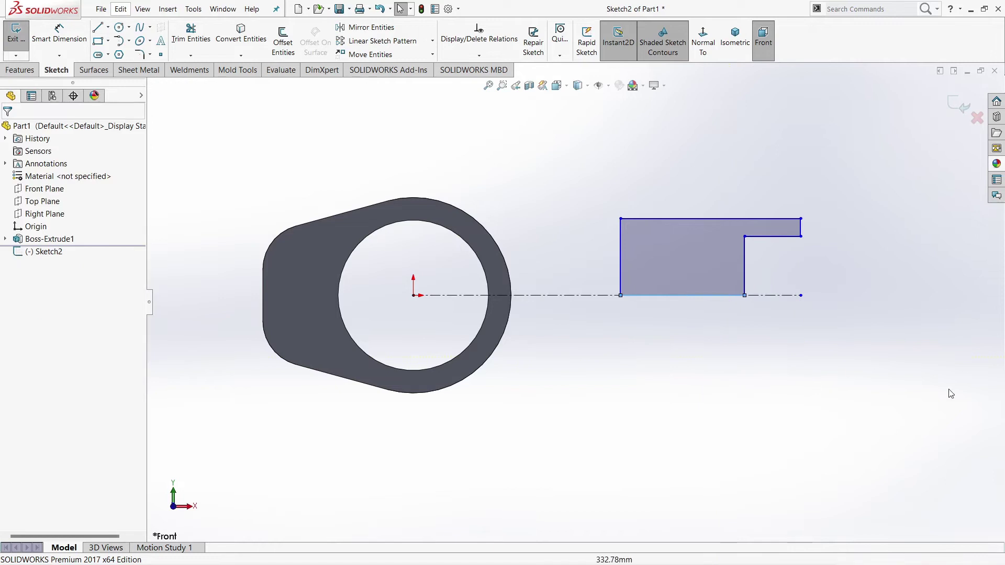
- Set the profile's left edge 81.5 mm from the origin
key("d")
left_click(707, 296)
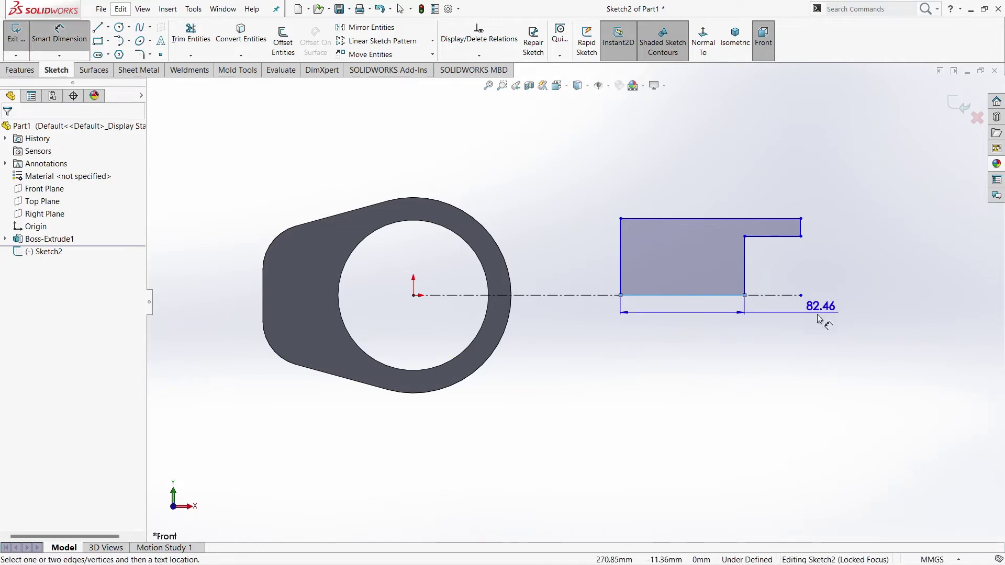
key("Escape")
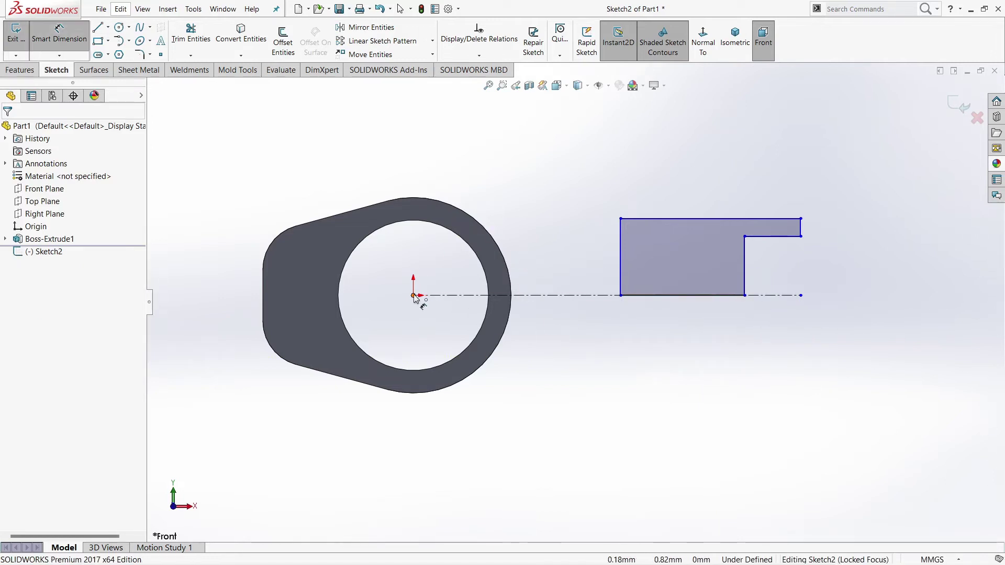
left_click(413, 296)
left_click(621, 233)
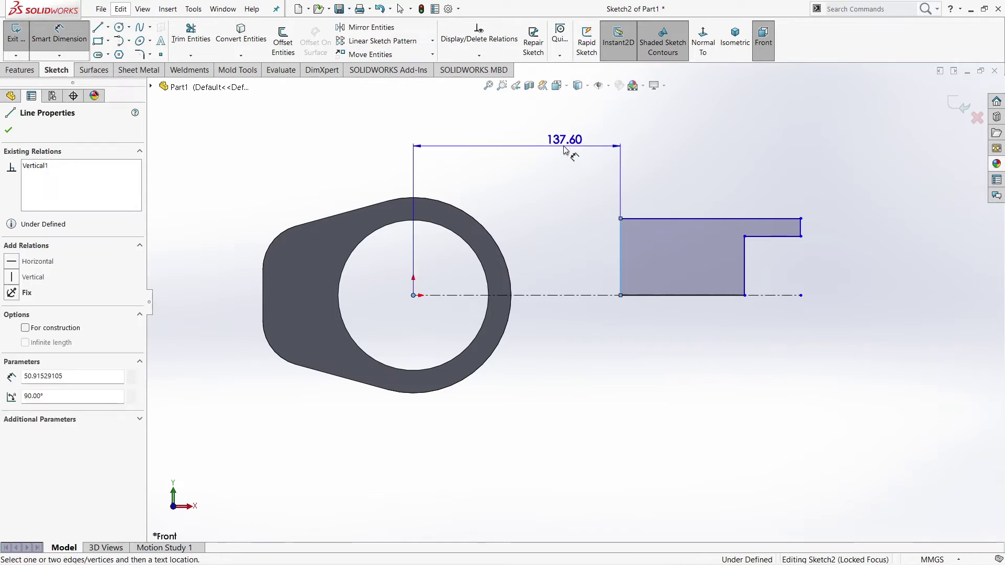
left_click(553, 153)
type("8")
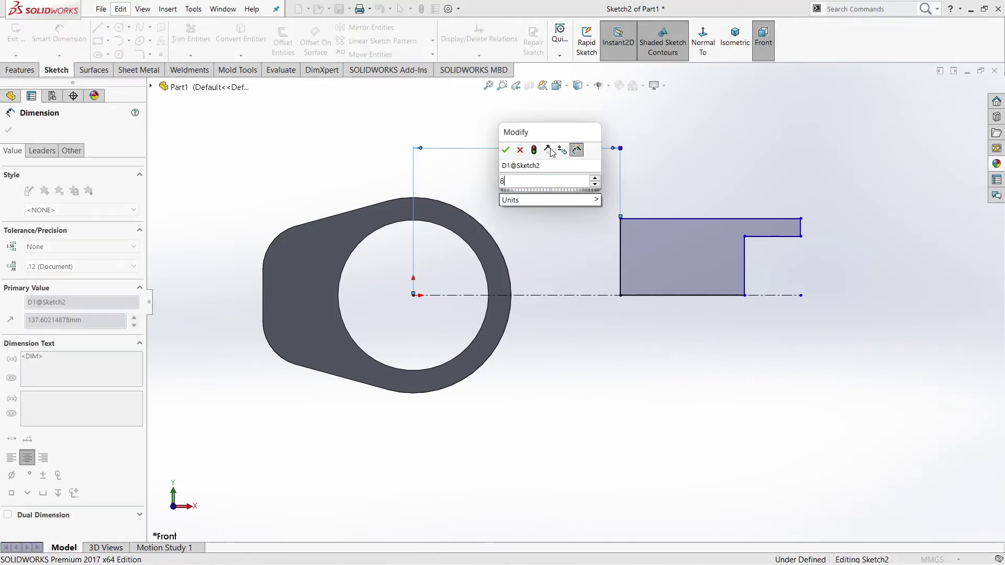
type("1.5")
key("Return")
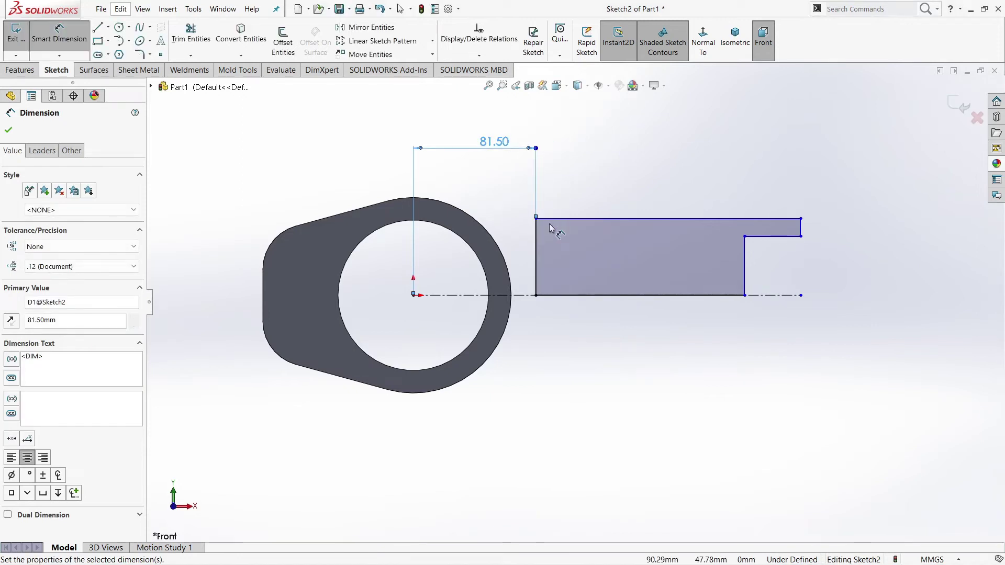
- Dimension the inner step edge 170 mm and the right end 200 mm from the origin
left_click(413, 296)
left_click(746, 280)
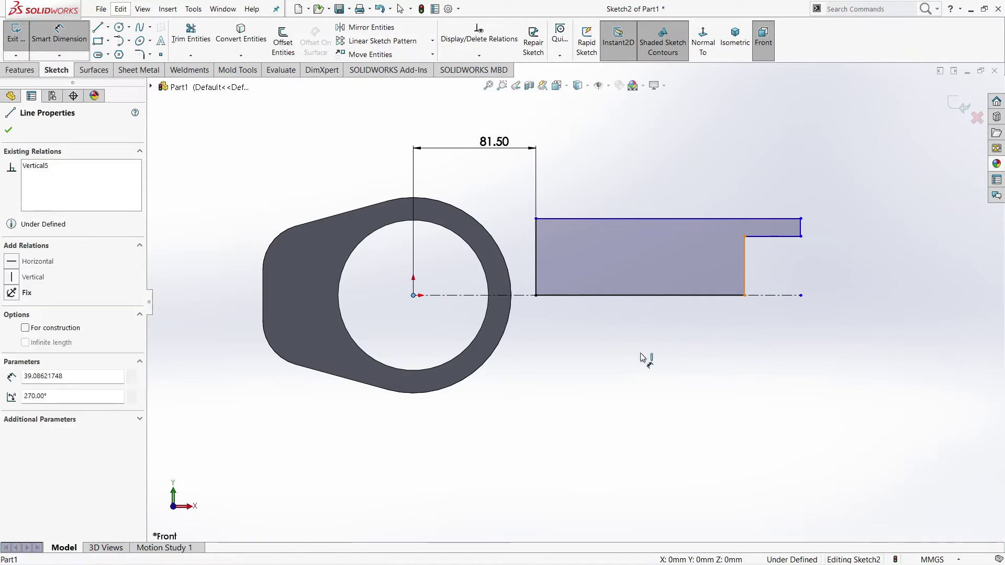
left_click(636, 346)
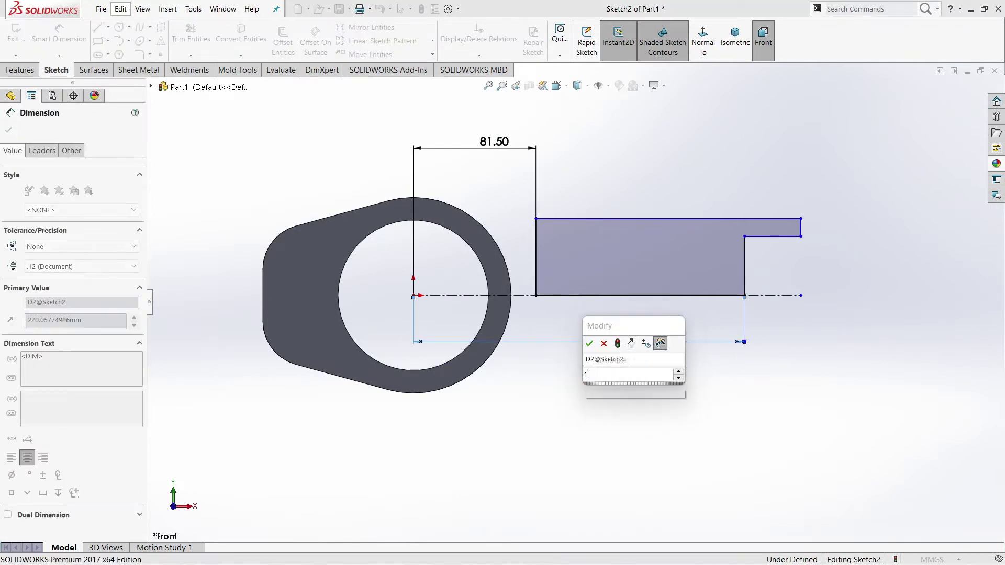
type("170")
key("Return")
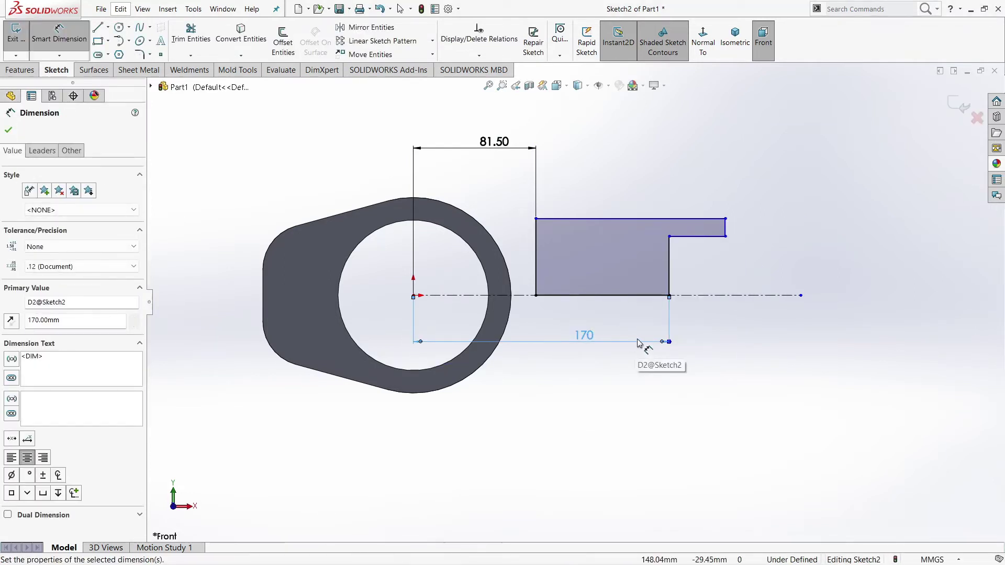
left_click(725, 229)
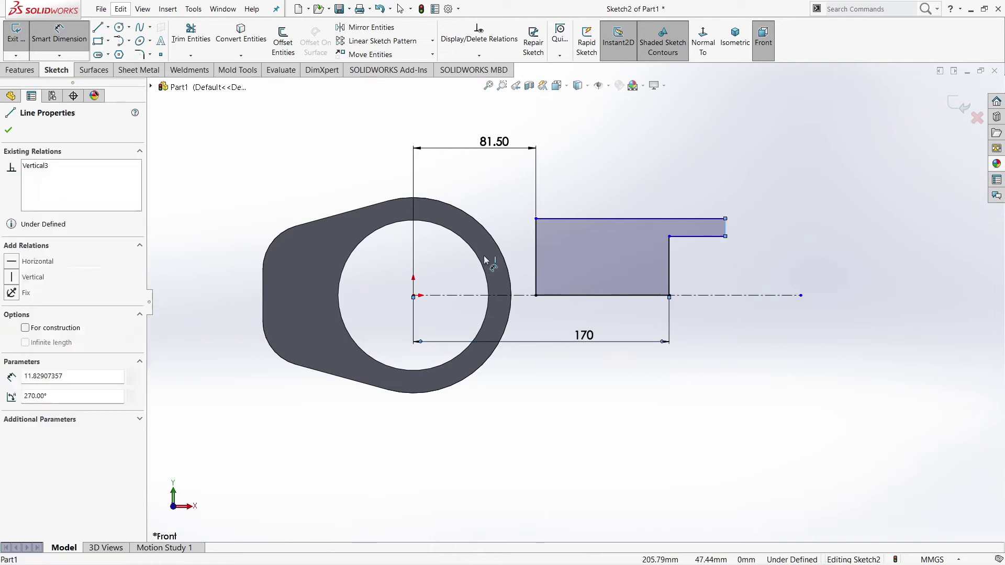
left_click(414, 297)
left_click(520, 425)
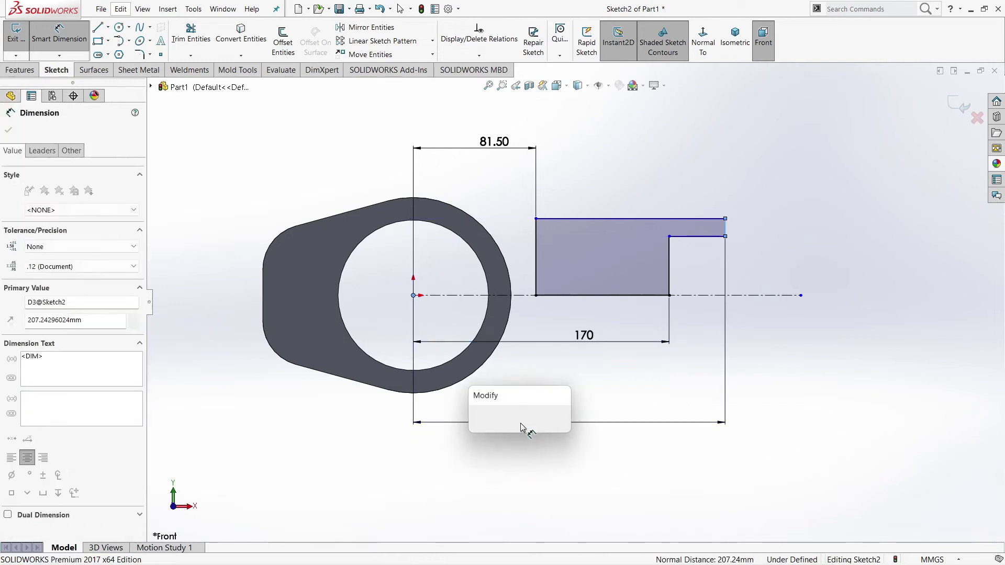
type("200")
key("Return")
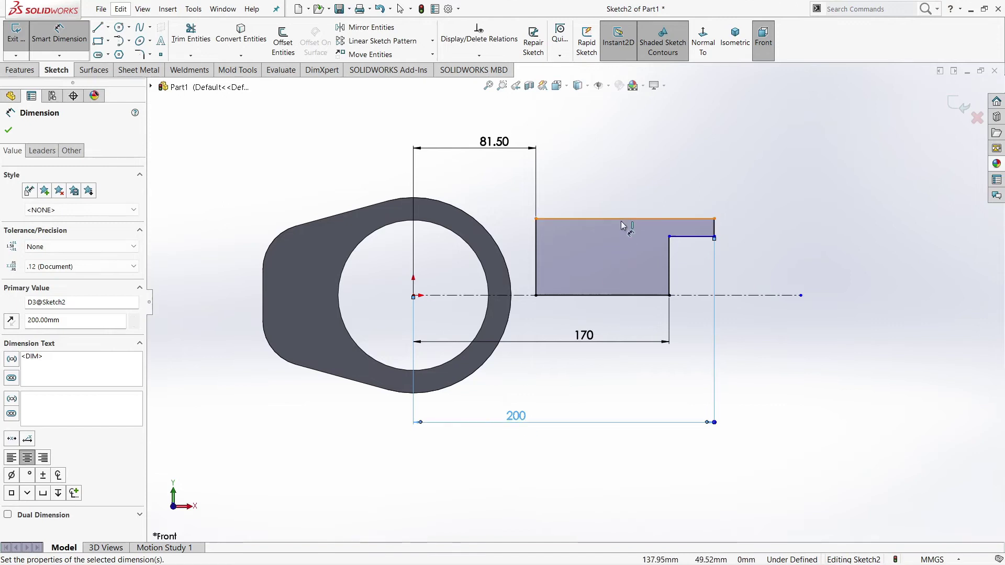
- Dimension the profile height to 45 mm and the step height to 30 mm from the centreline
left_click(624, 219)
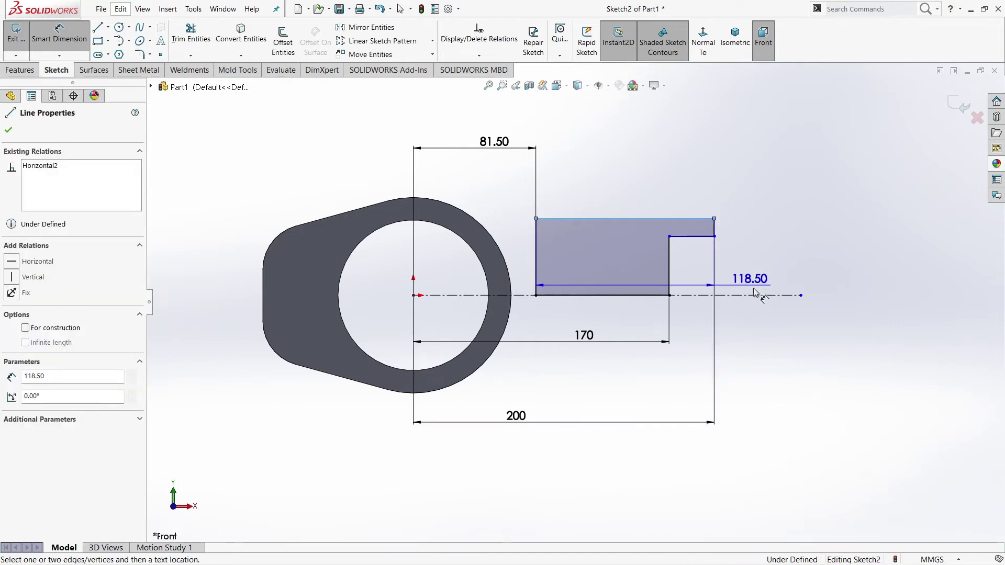
left_click(769, 295)
left_click(848, 273)
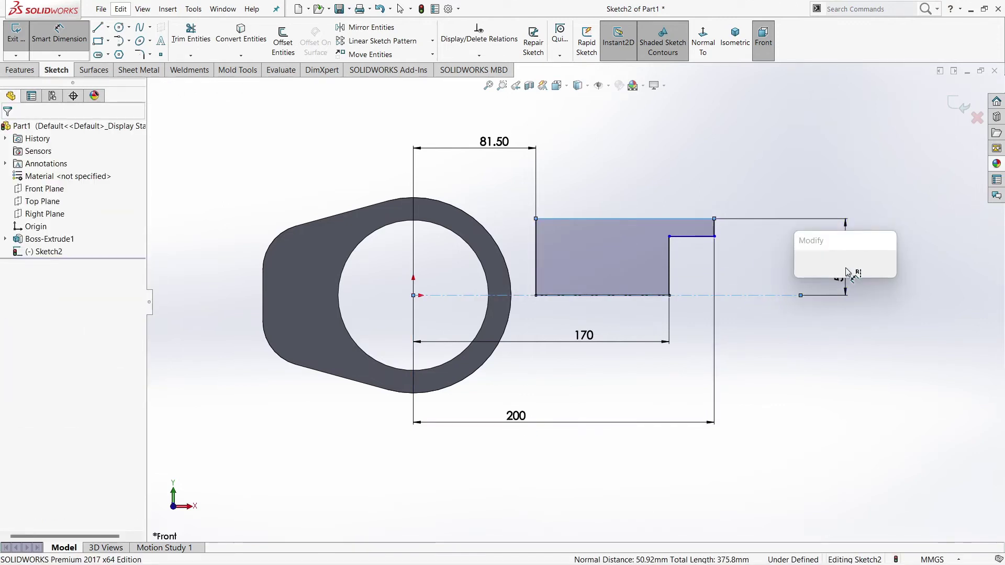
type("45")
key("Return")
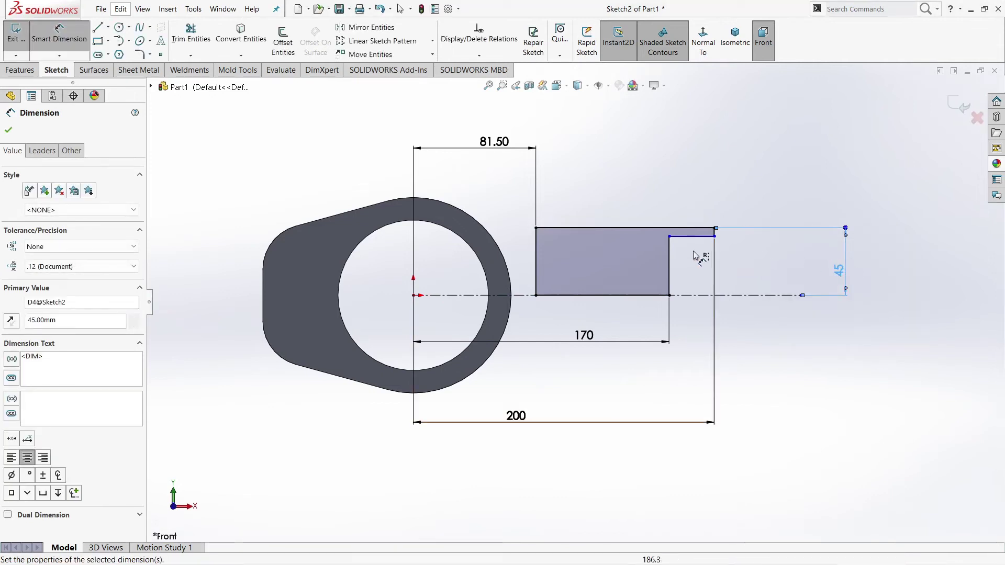
left_click(702, 236)
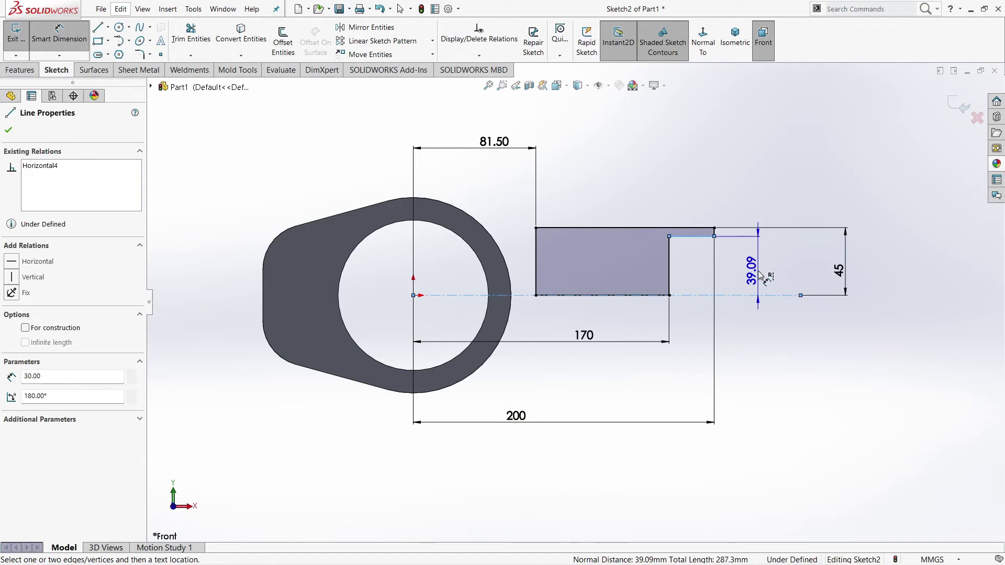
left_click(759, 275)
type("30")
key("Return")
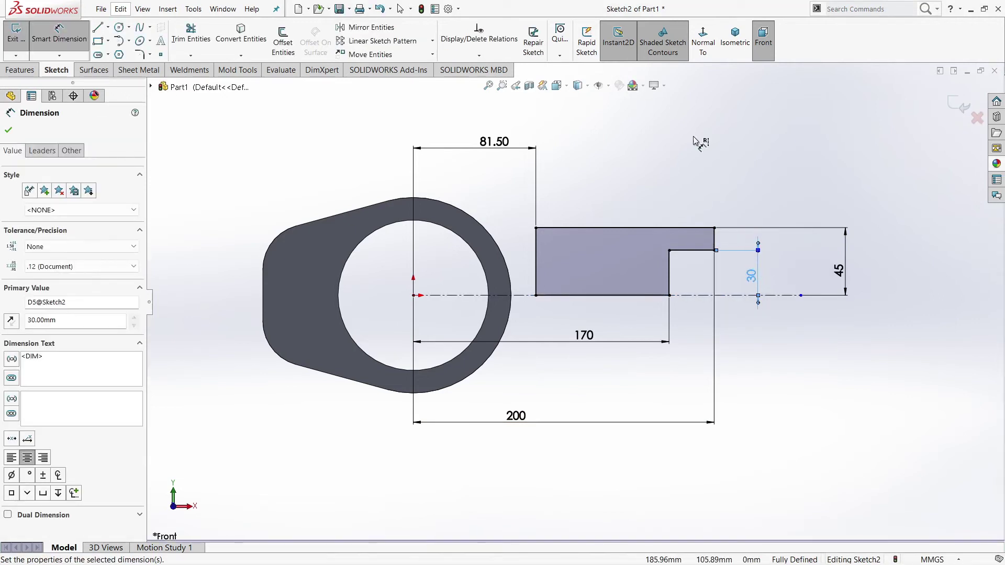
key("Escape")
left_click(88, 40)
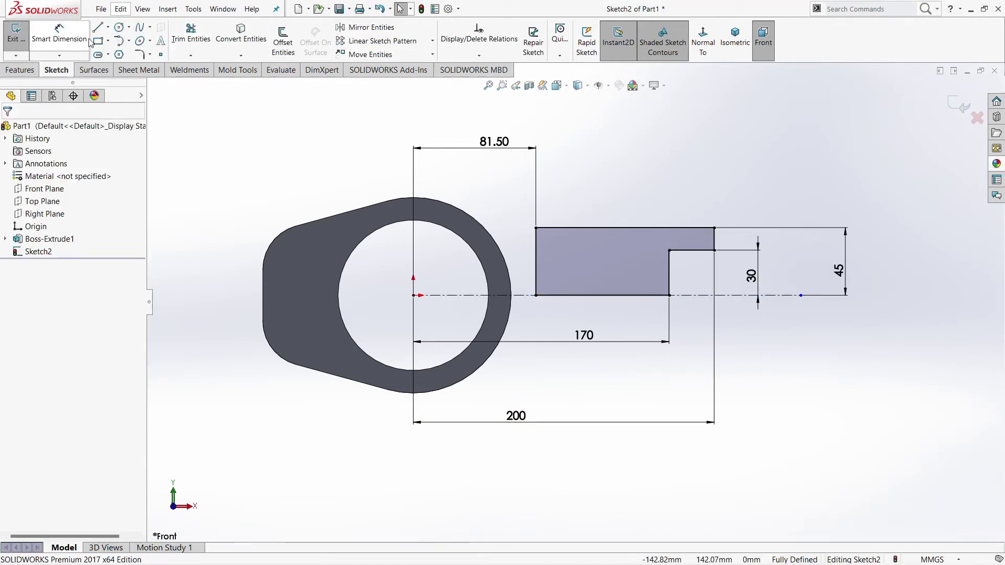
- Round the stepped profile's top-right outer corner with an R5 sketch fillet
left_click(139, 56)
left_click(714, 228)
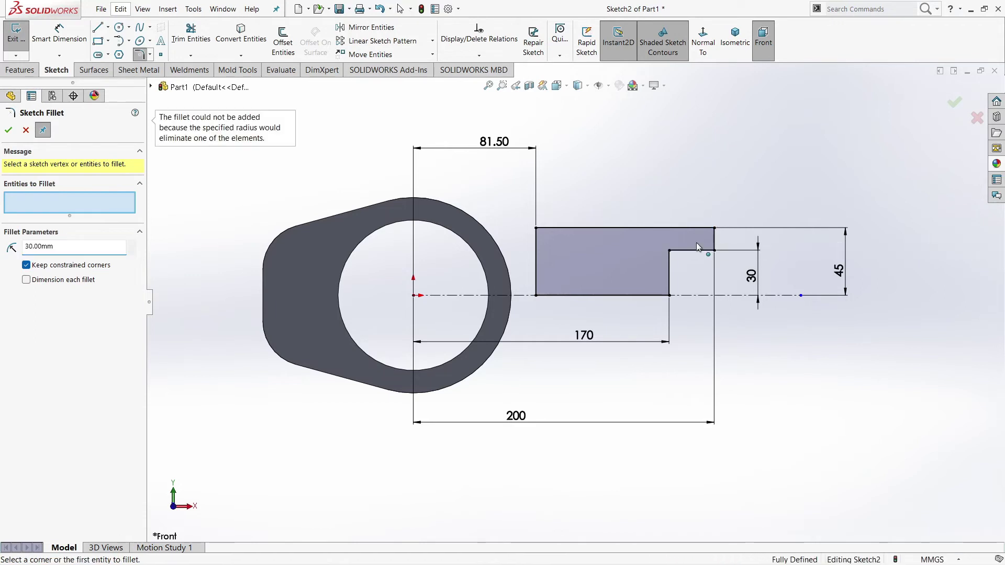
type("5")
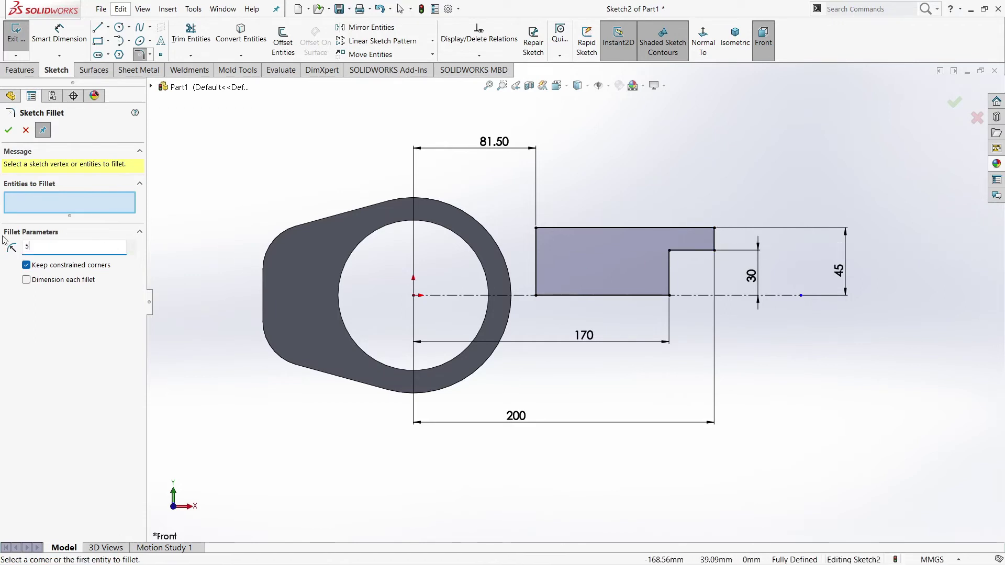
left_click(713, 228)
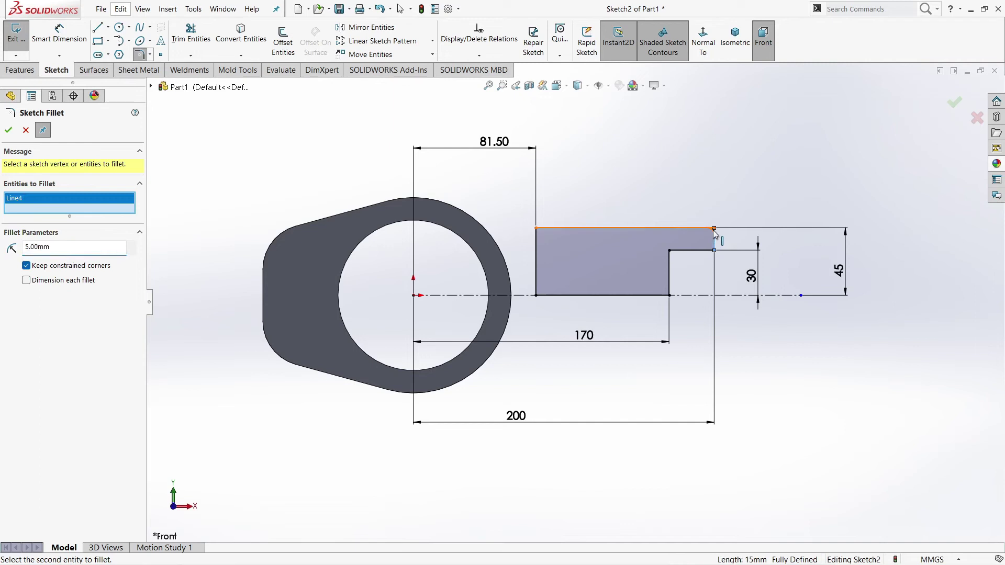
left_click(715, 233)
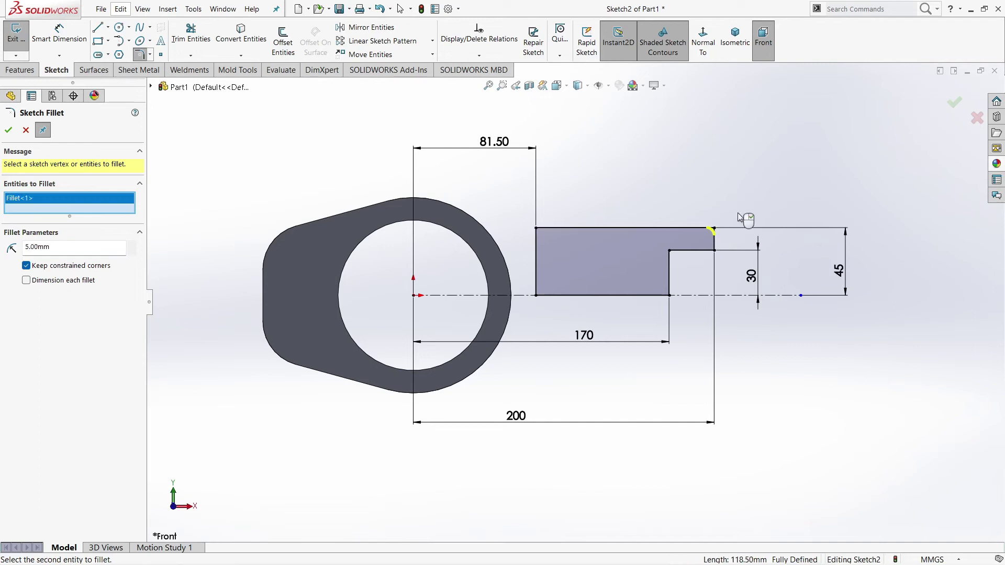
left_click(7, 132)
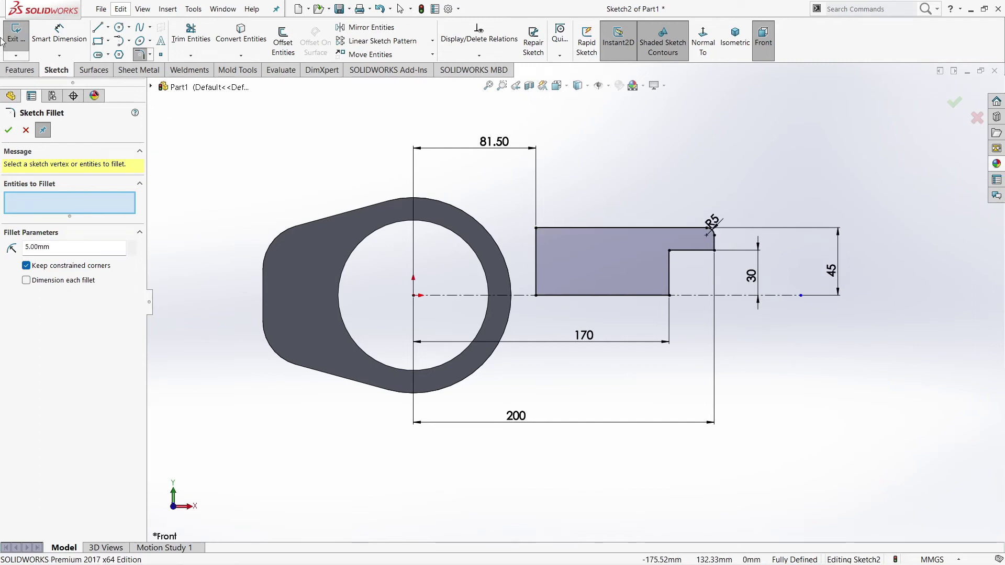
left_click(14, 71)
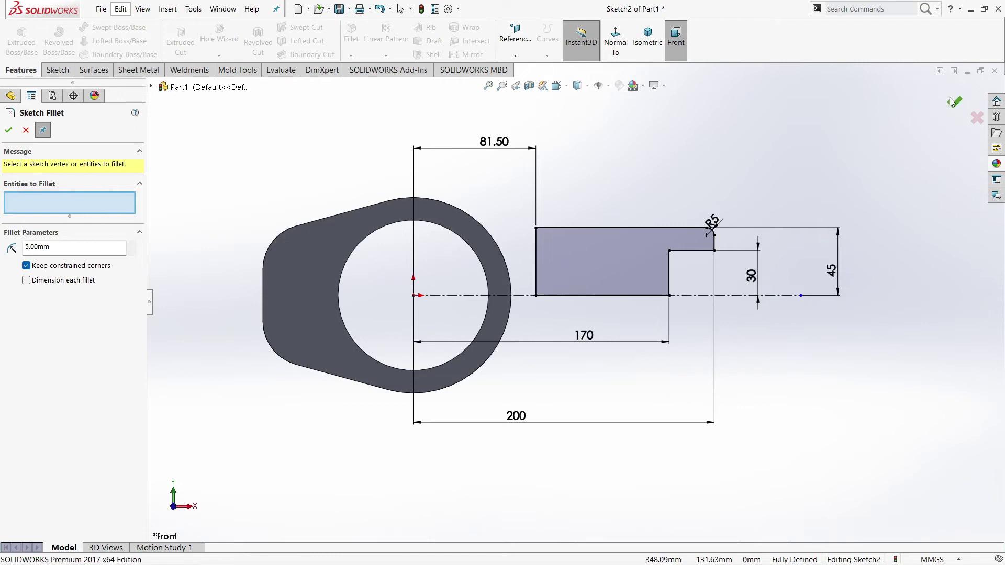
- Revolve Sketch2 a full 360° about its centreline to create the Revolve1 boss
left_click(952, 103)
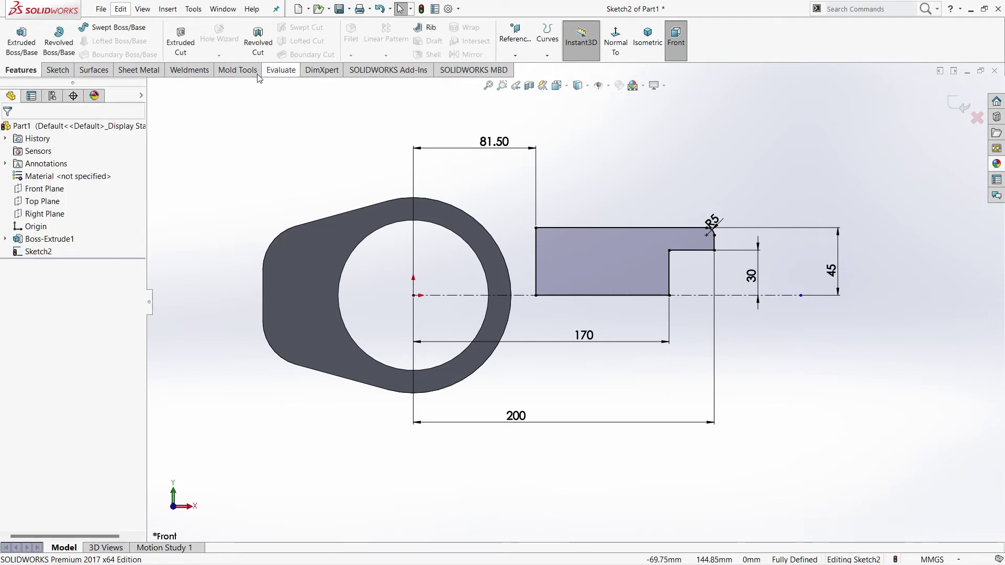
left_click(258, 39)
key("Escape")
left_click(59, 42)
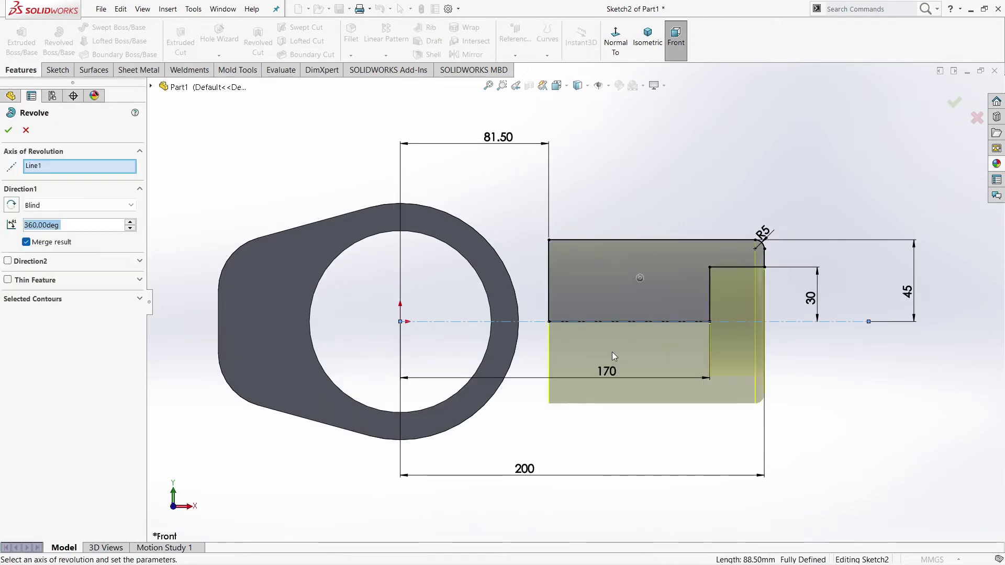
left_click(9, 130)
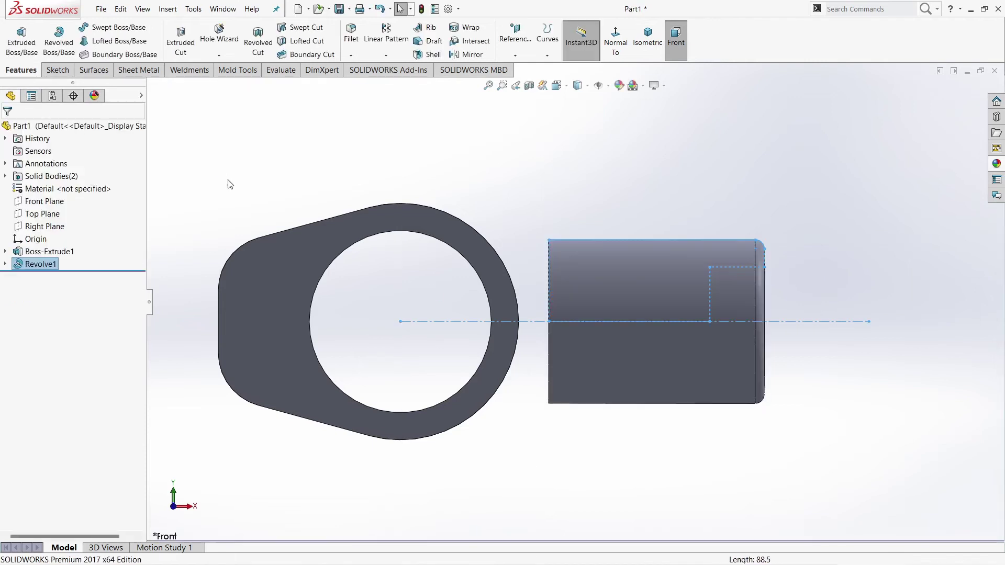
middle_click_drag(313, 200, 542, 300)
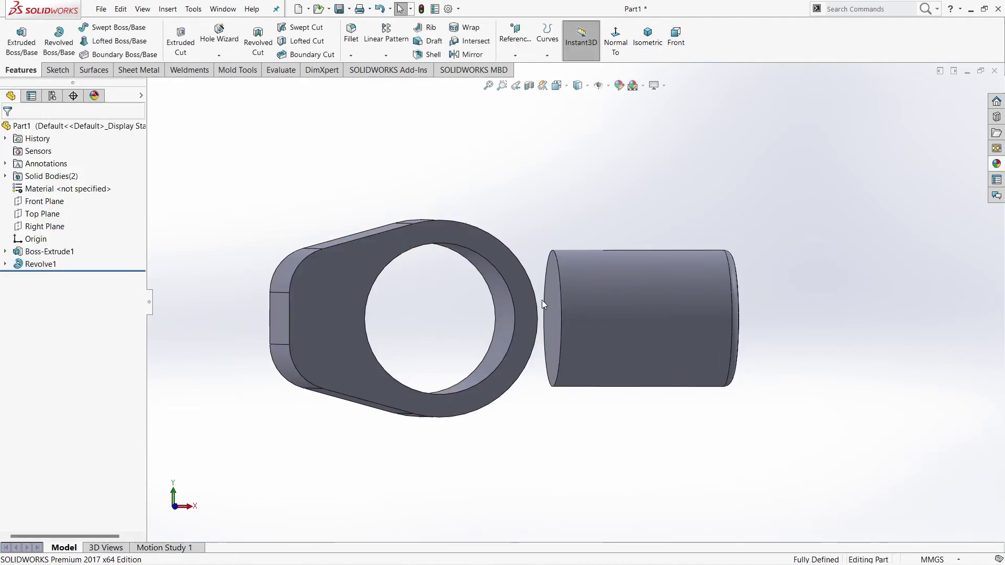
left_click(554, 312)
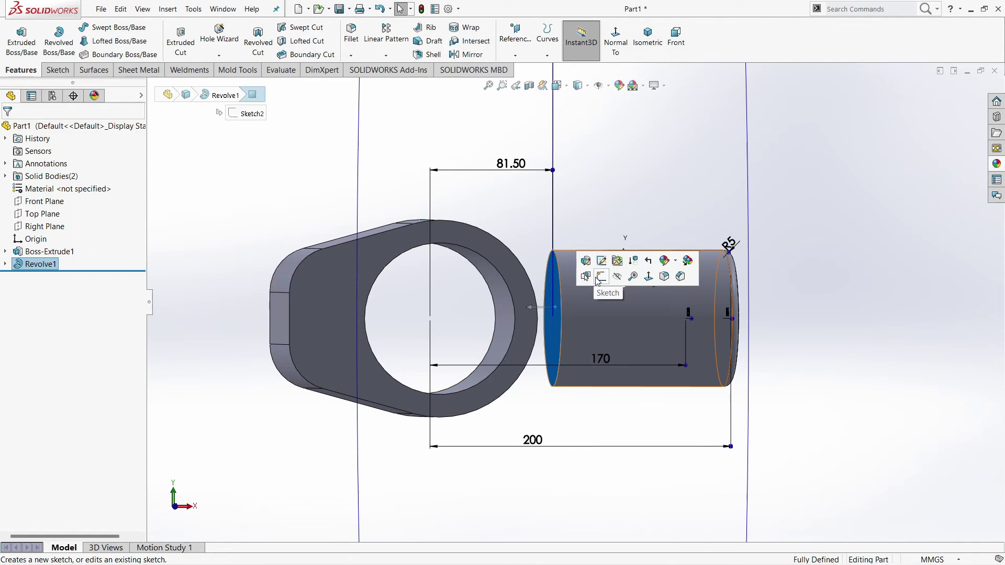
- Extrude the converted boss end-face outline Up To Next, joining it to the eye plate as Boss-Extrude2
left_click(598, 279)
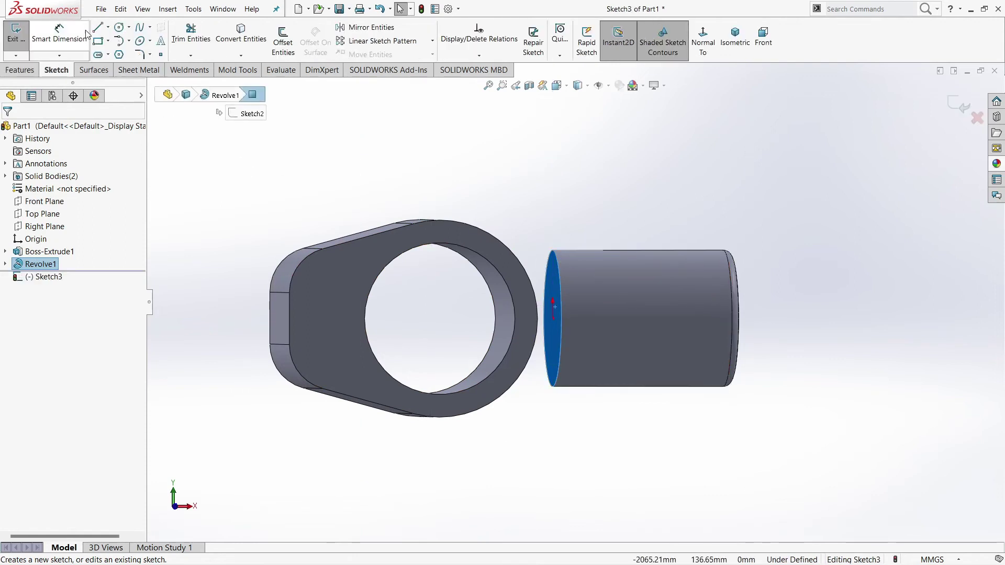
left_click(241, 33)
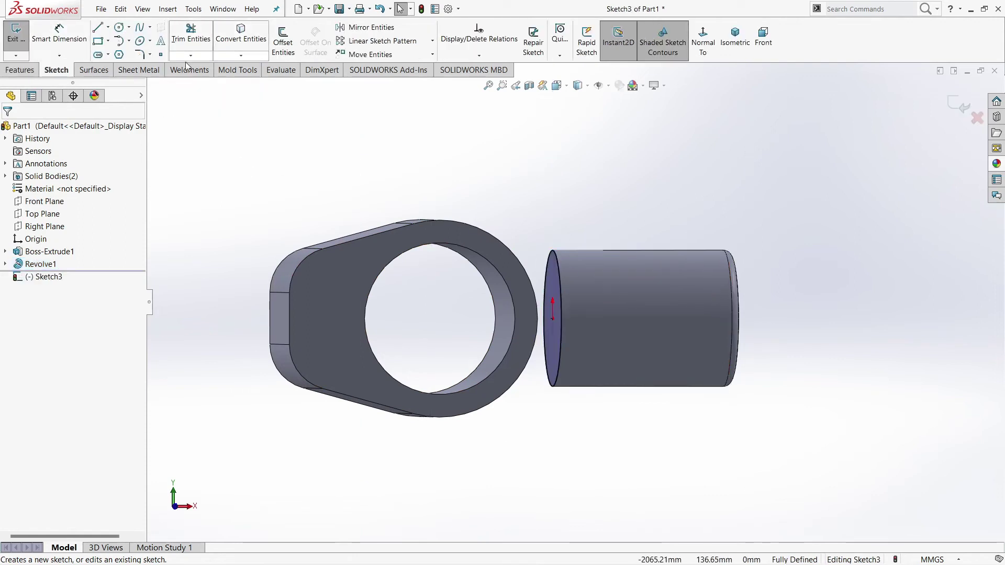
left_click(28, 72)
left_click(28, 32)
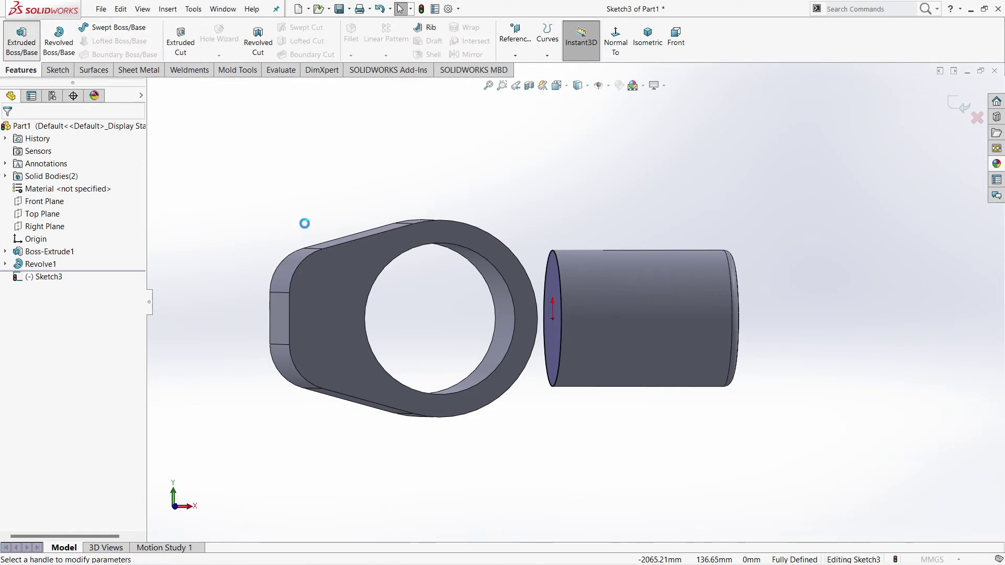
left_click(128, 204)
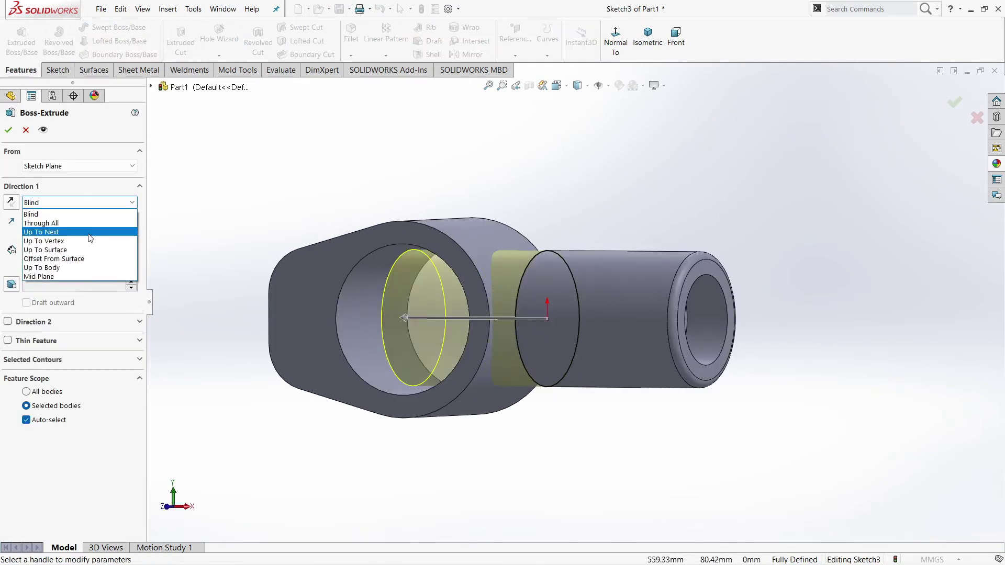
left_click(89, 234)
left_click(9, 131)
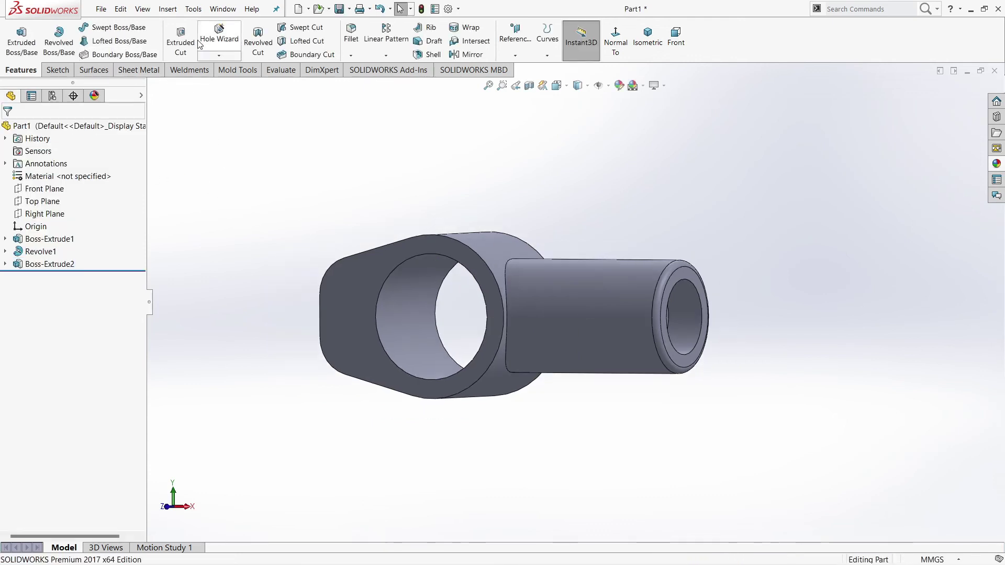
- Add a 5 mm fillet (Fillet1) to the edge where the boss meets the plate
left_click(350, 33)
type("5")
key("Return")
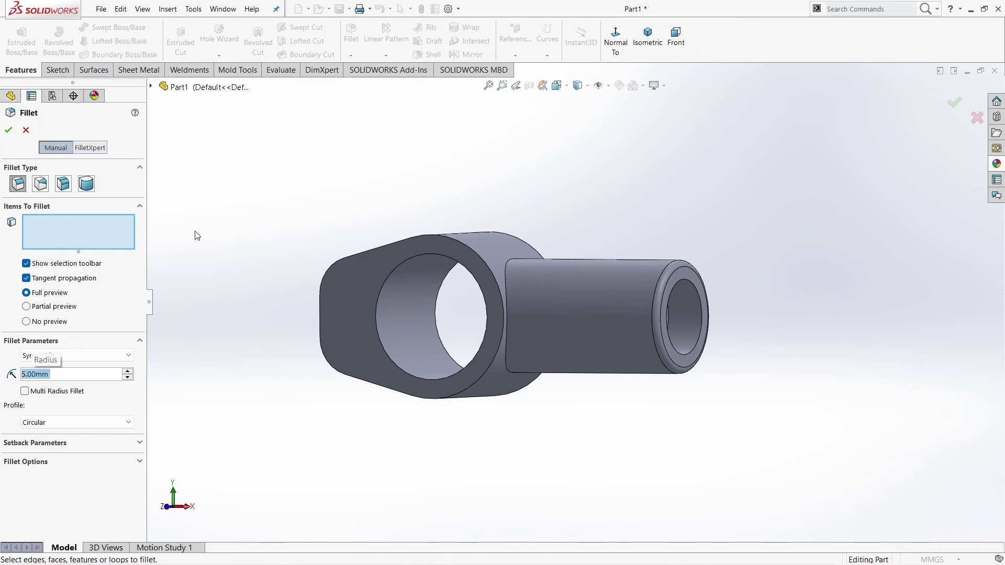
left_click(505, 284)
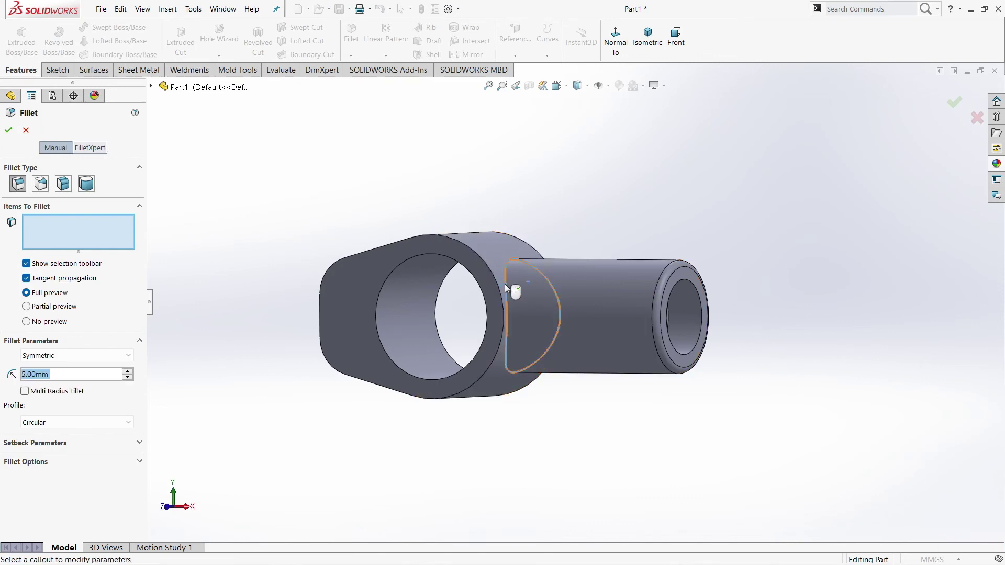
left_click(9, 130)
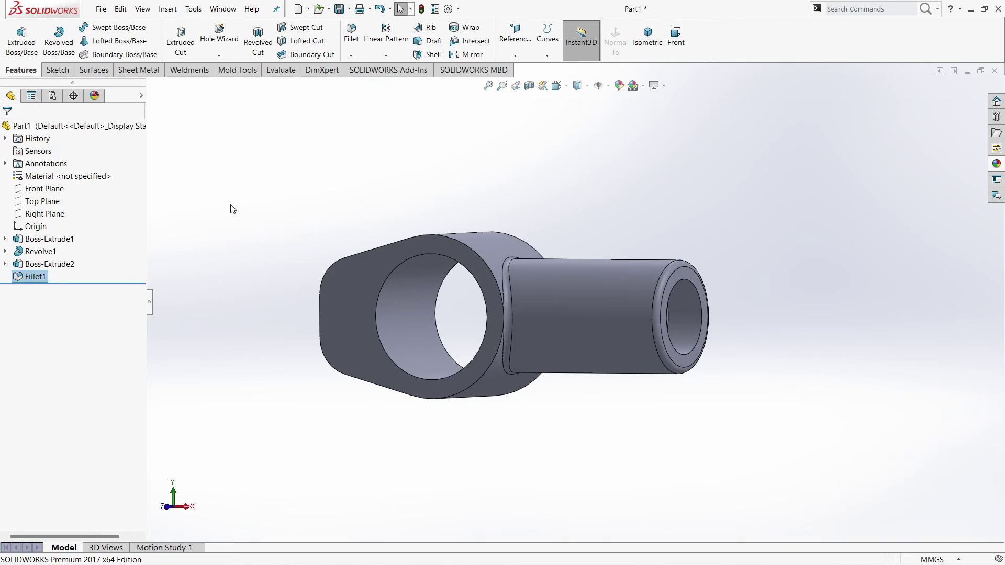
middle_click_drag(257, 207, 473, 314)
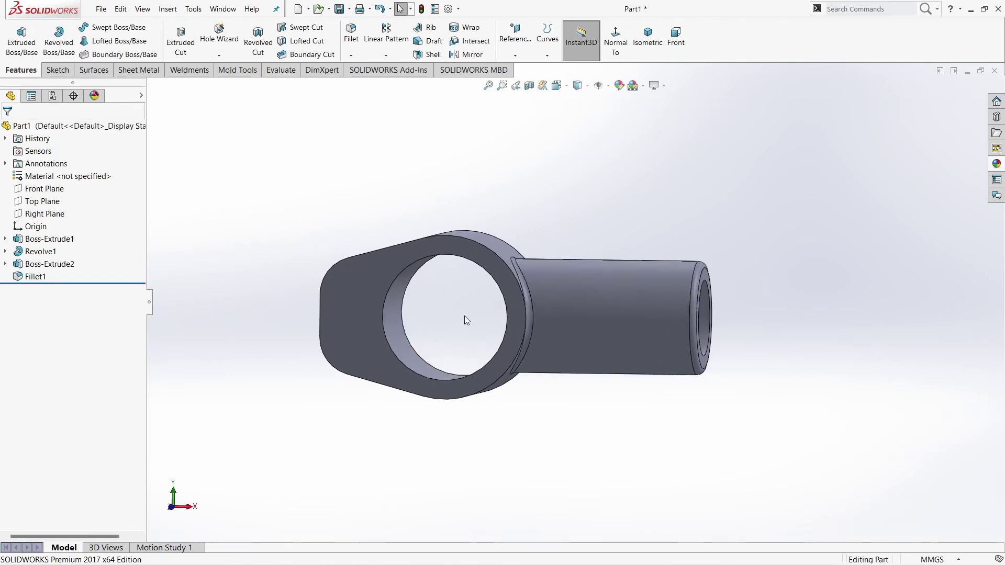
- Apply a teal appearance (0,151,183) to the entire part
mouse_move(662, 241)
middle_mouse_down()
mouse_move(612, 180)
mouse_move(668, 233)
mouse_move(533, 301)
middle_mouse_up()
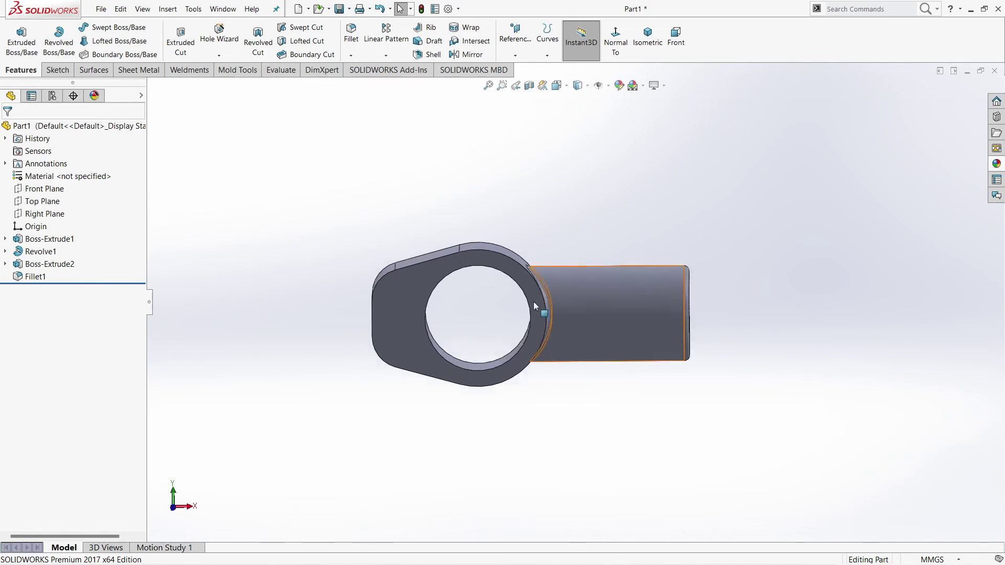
scroll(480, 295, "down", 4)
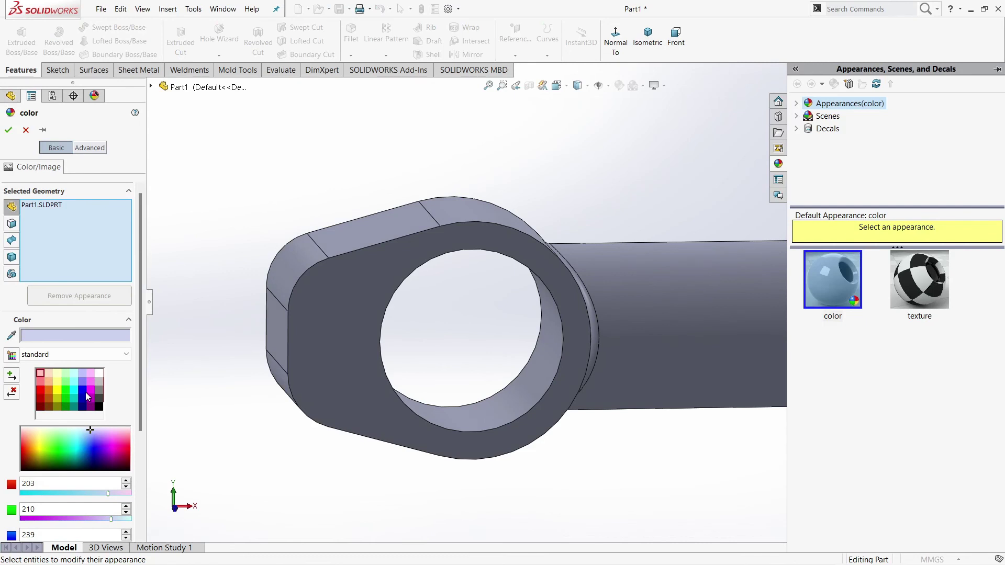
left_click(73, 392)
left_click(648, 38)
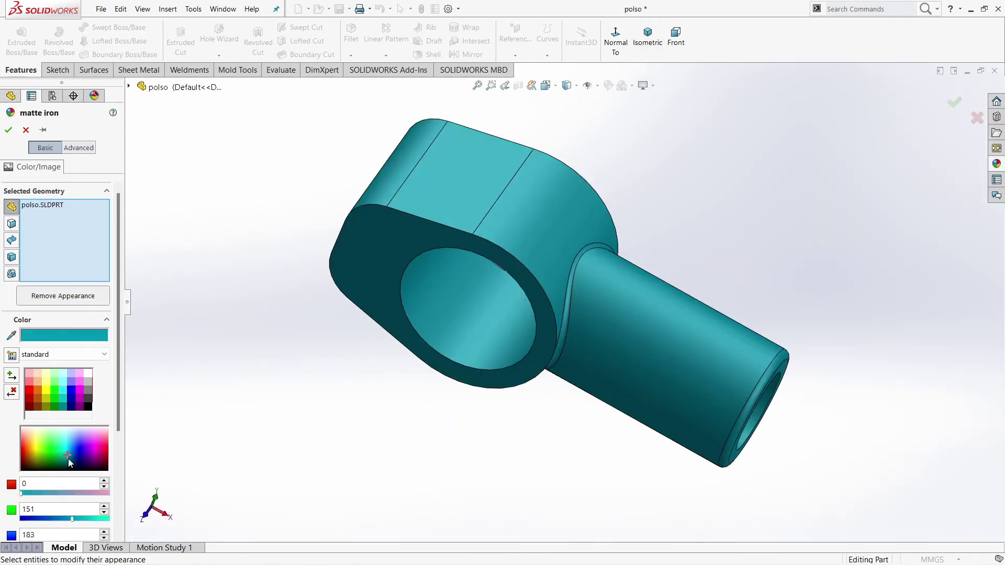
left_click(9, 131)
- Set the isometric view, then create and play a rotation animation in Motion Study 1
middle_click_drag(552, 161, 588, 157)
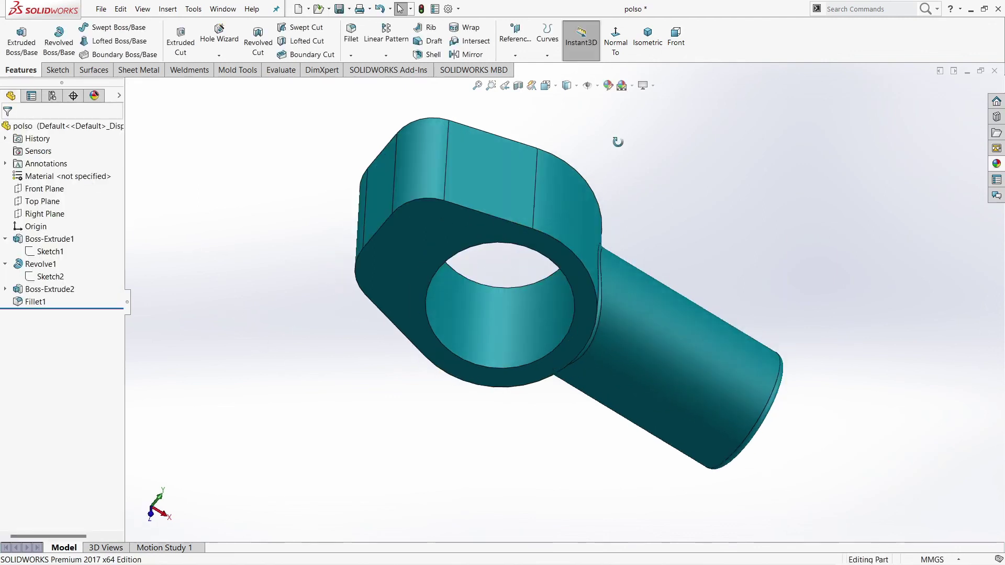
left_click(661, 52)
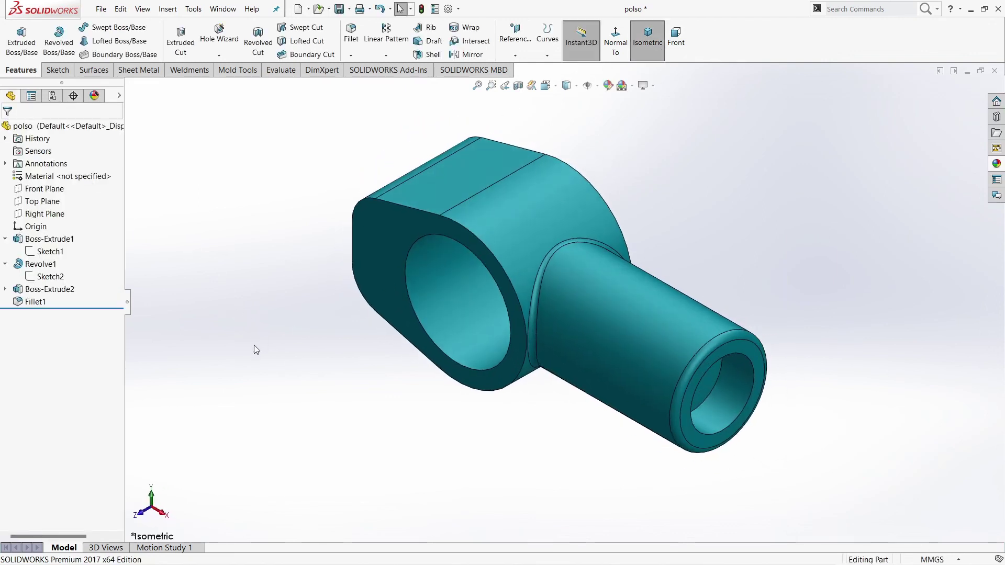
left_click(186, 547)
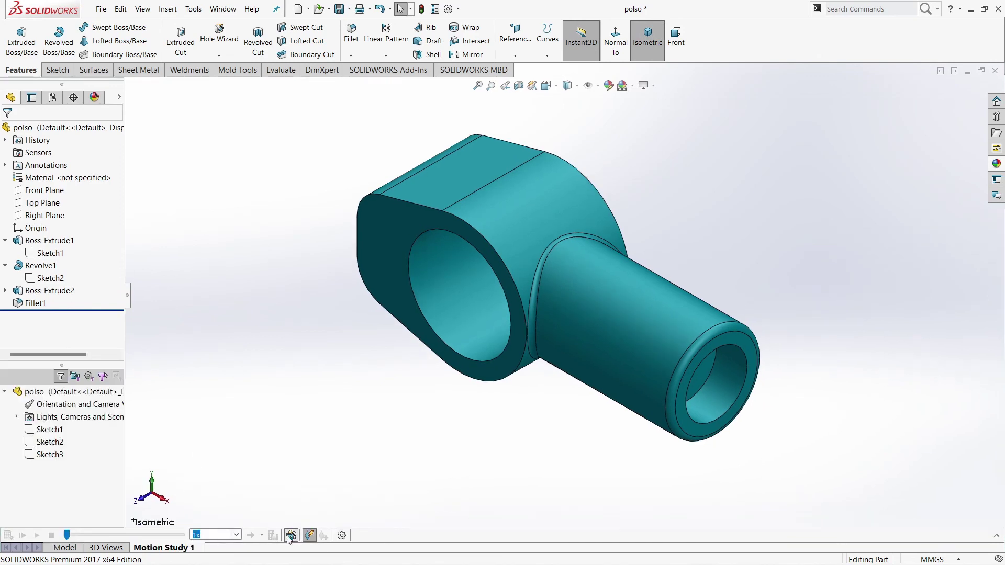
left_click(291, 535)
left_click(539, 426)
left_click(38, 535)
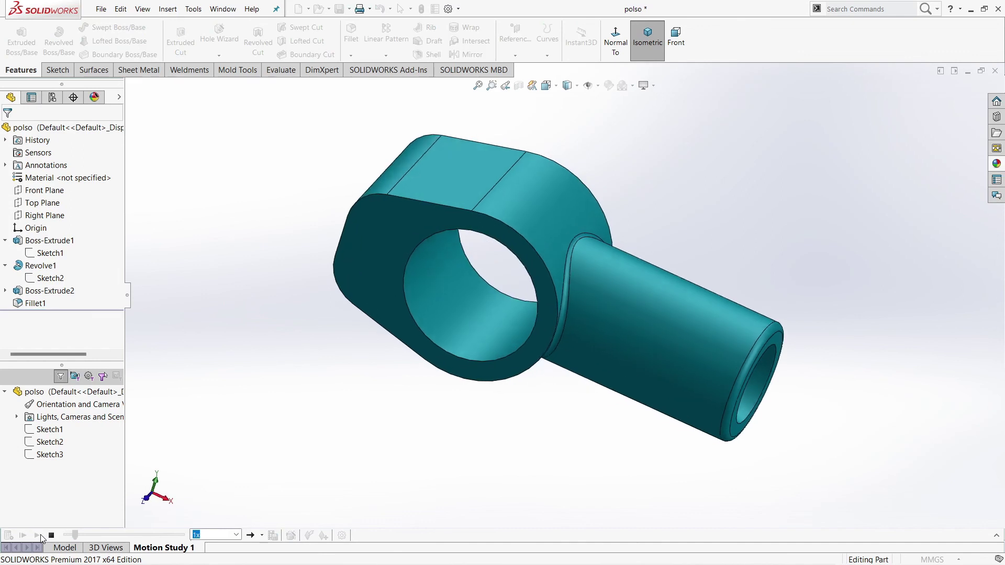